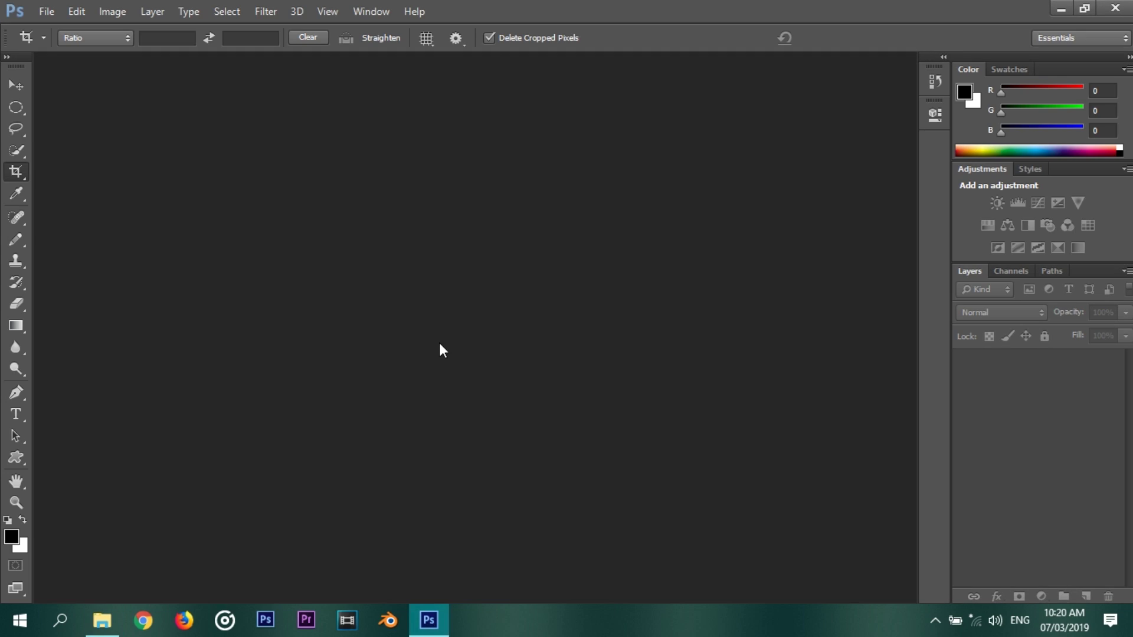
Open the TACH_FILL_10 DDS texture from the NFSMW New DDS Texture folder and convert its background to a regular layer
click(47, 11)
click(62, 45)
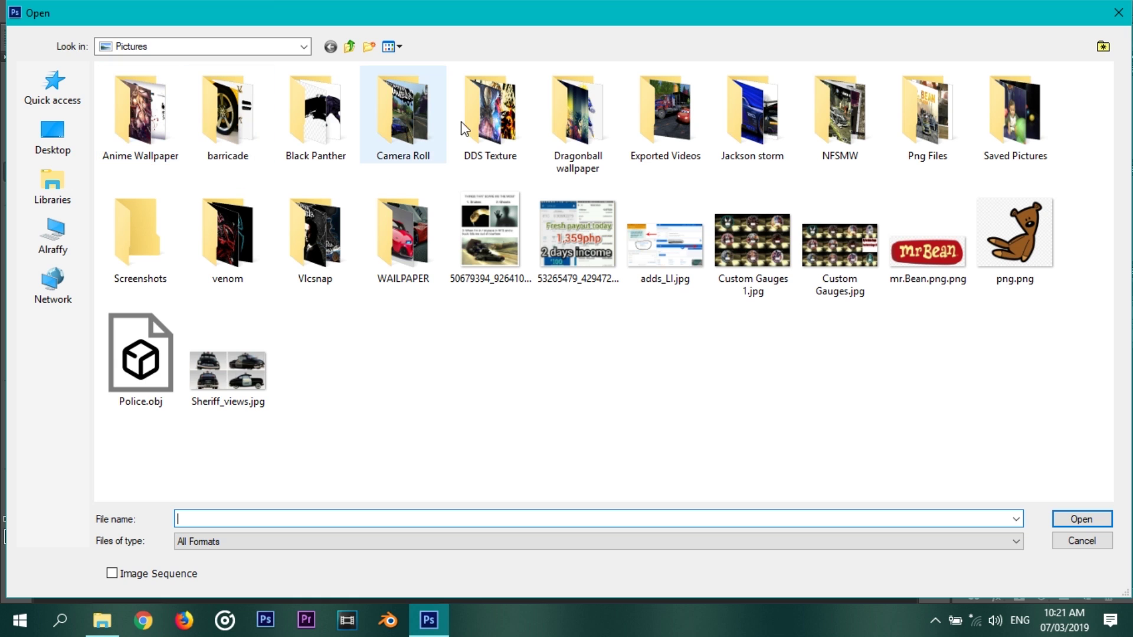
double_click(466, 128)
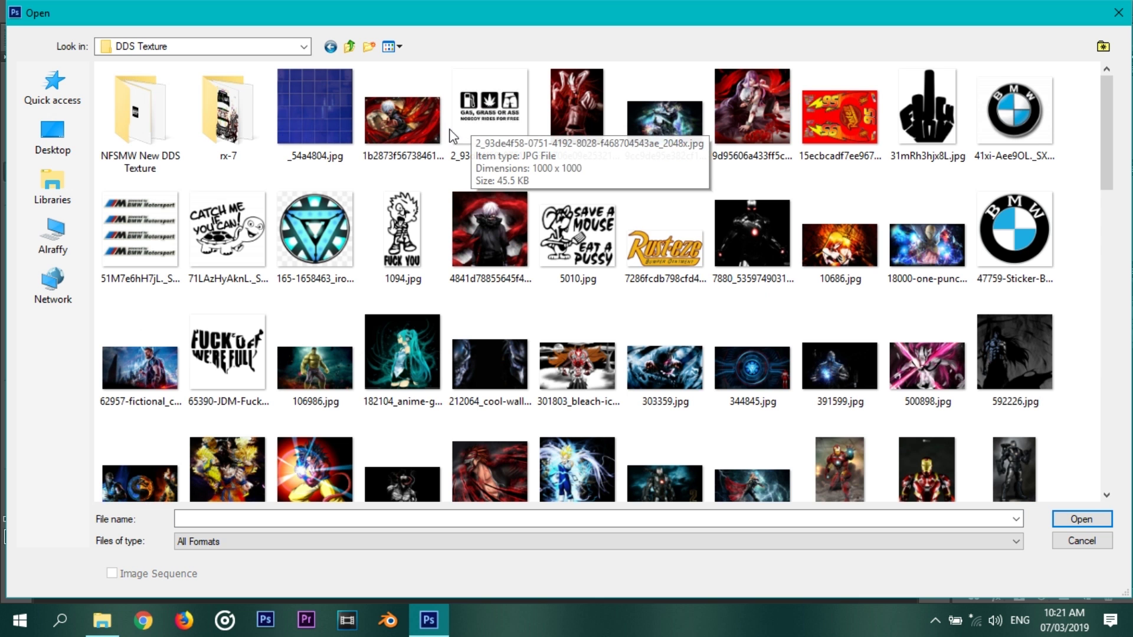
double_click(148, 144)
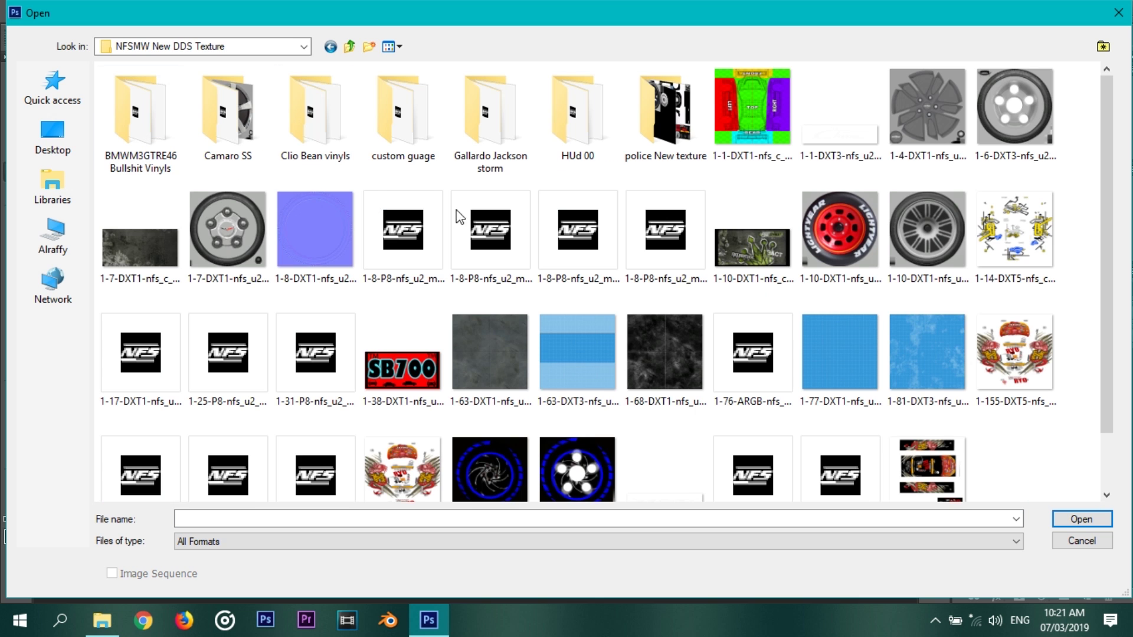
double_click(661, 232)
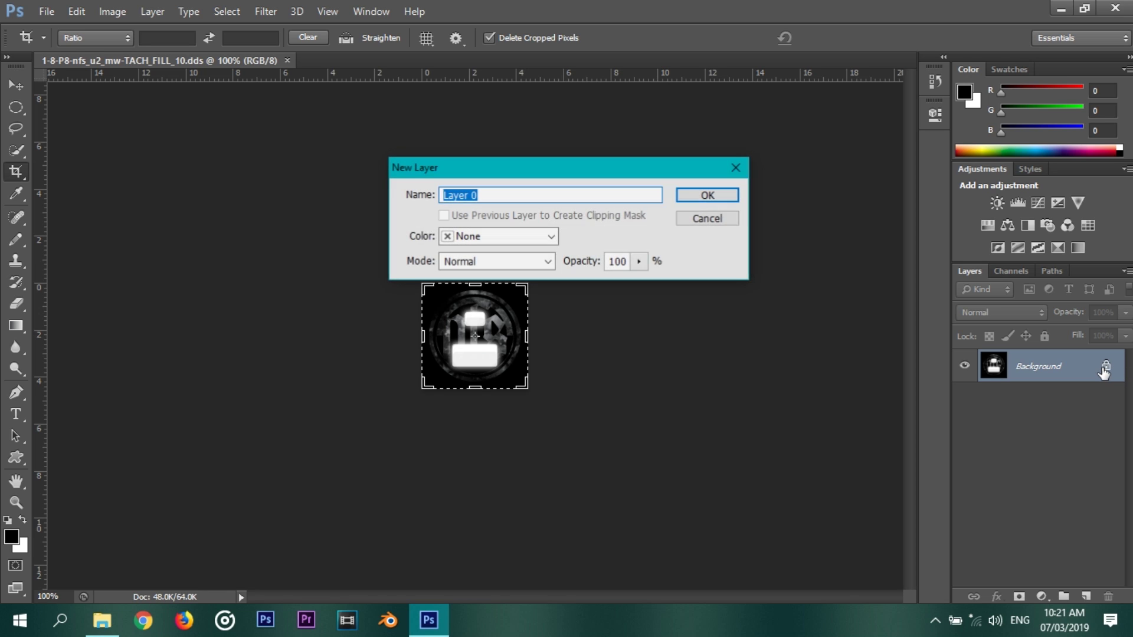
key(Return)
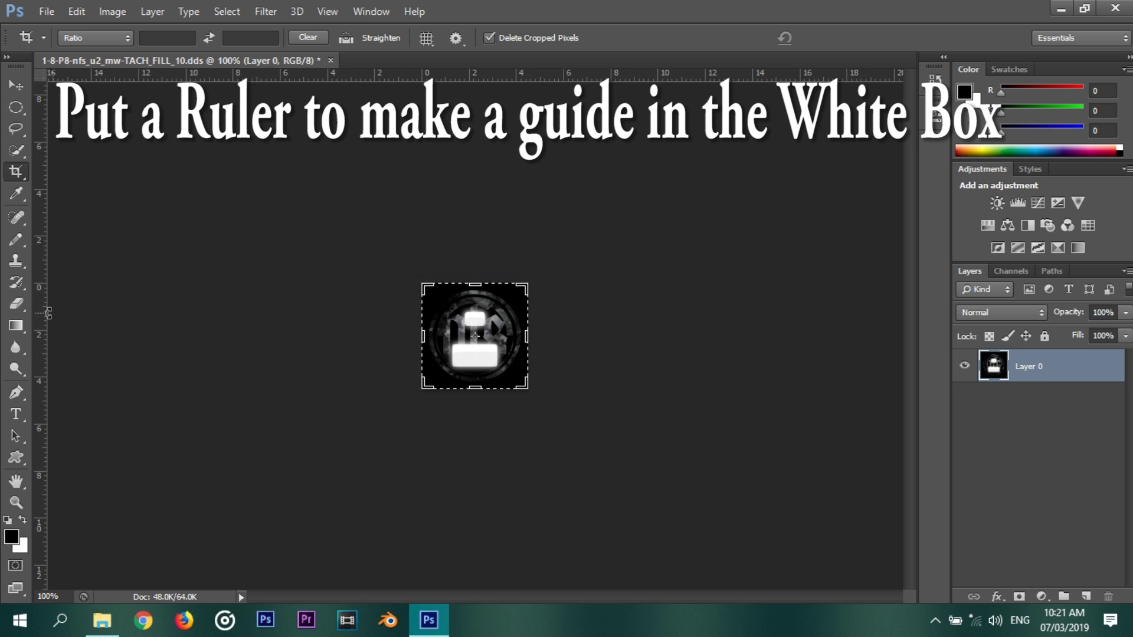
Place two vertical and two horizontal guides along the edges of the lower white box in the gauge image
drag(170, 336, 454, 348)
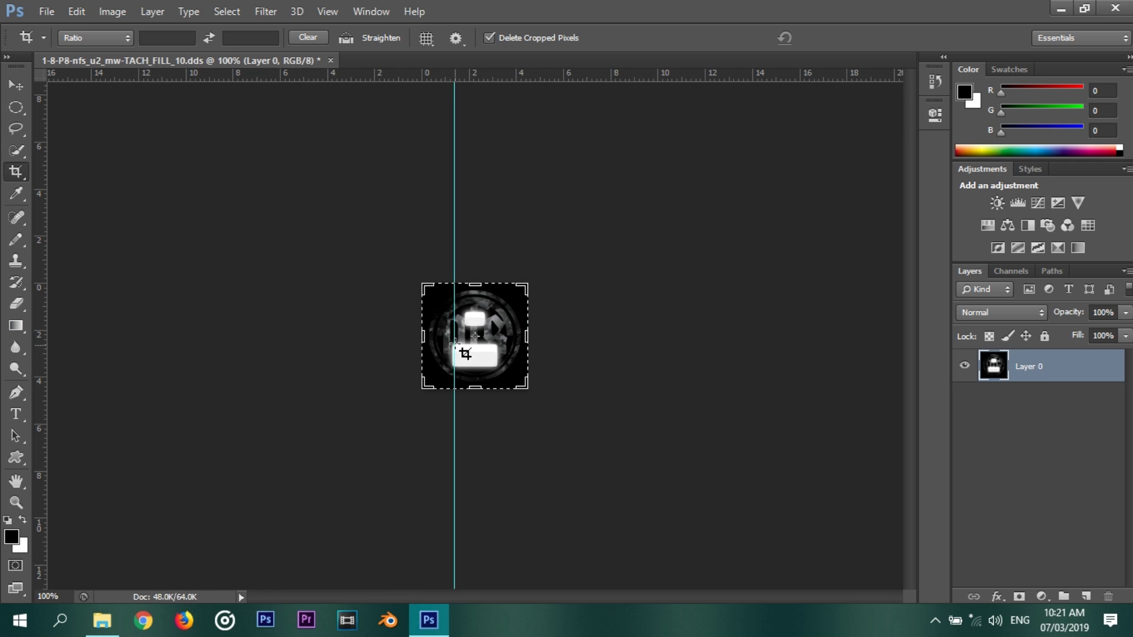
drag(454, 75, 444, 346)
drag(447, 77, 426, 362)
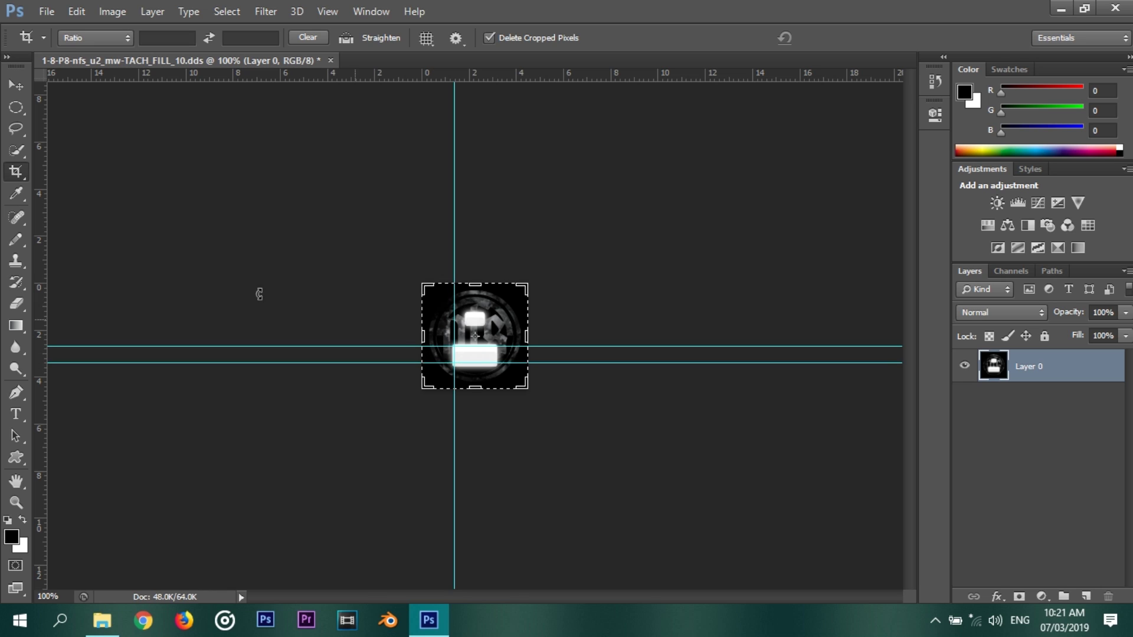
drag(127, 266, 494, 278)
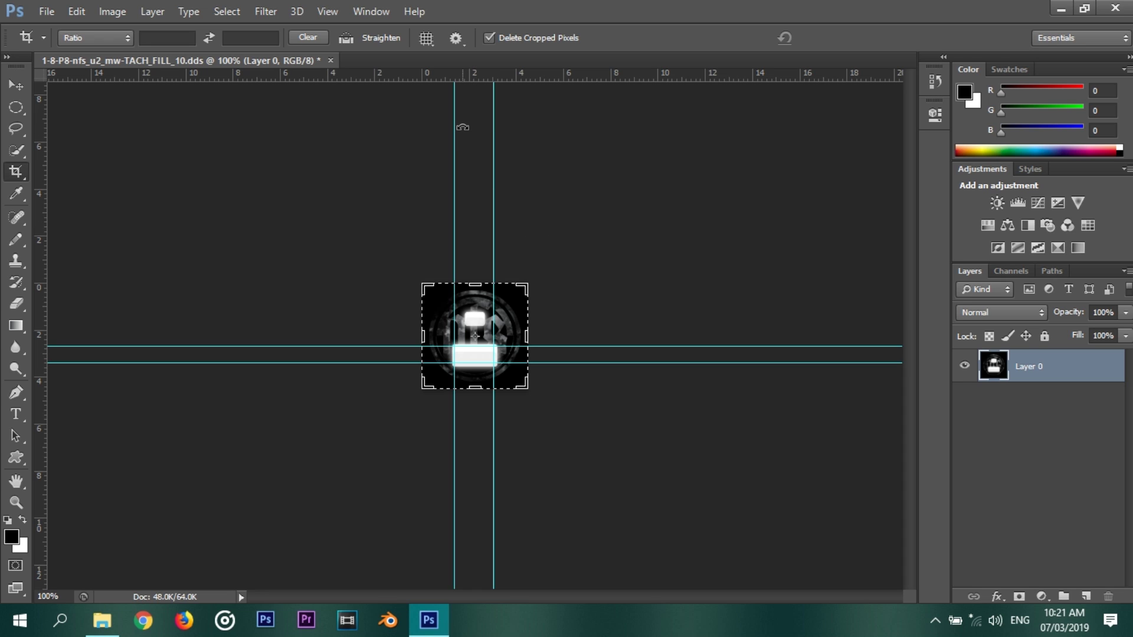
Open 500898.jpg from the DDS Texture folder and convert its background to a regular layer
click(50, 12)
click(74, 42)
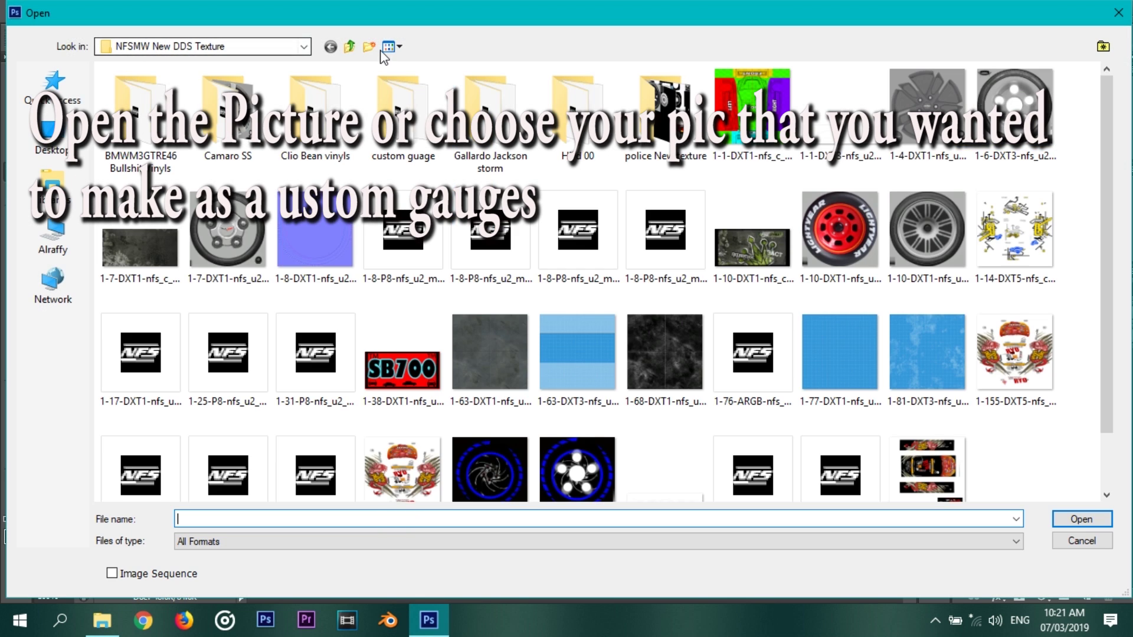
click(350, 46)
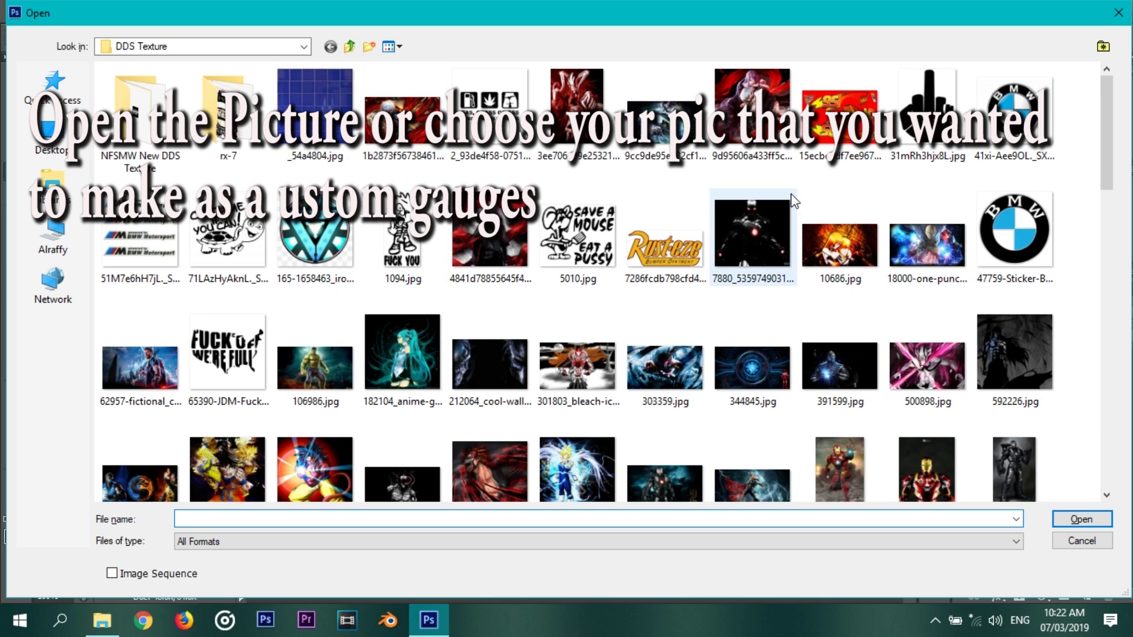
click(915, 253)
double_click(938, 381)
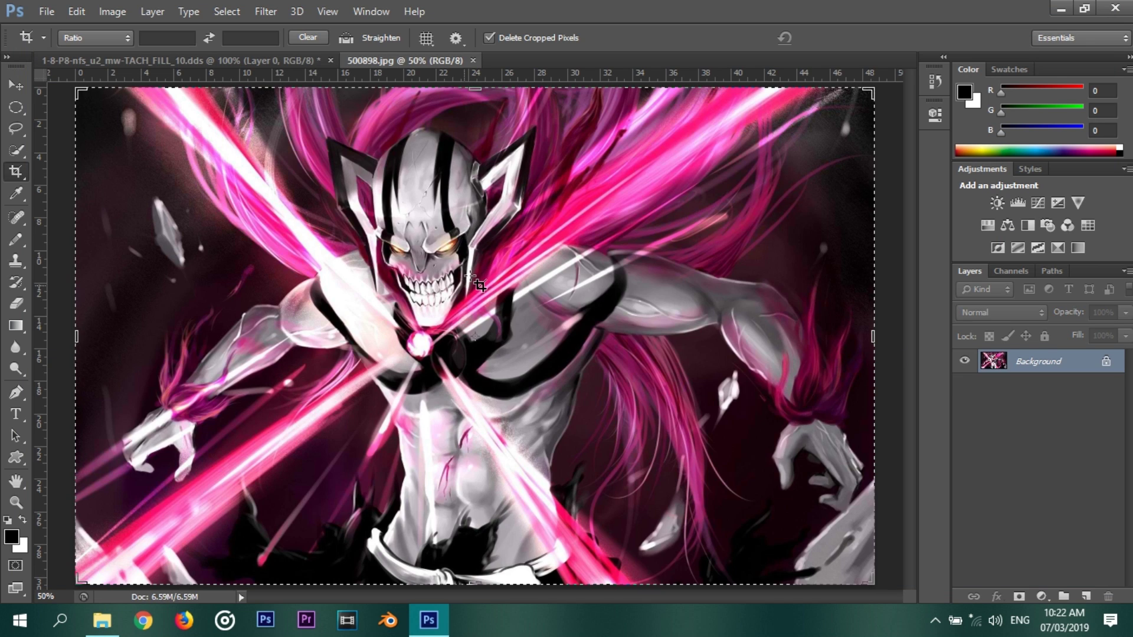
key(v)
double_click(1105, 371)
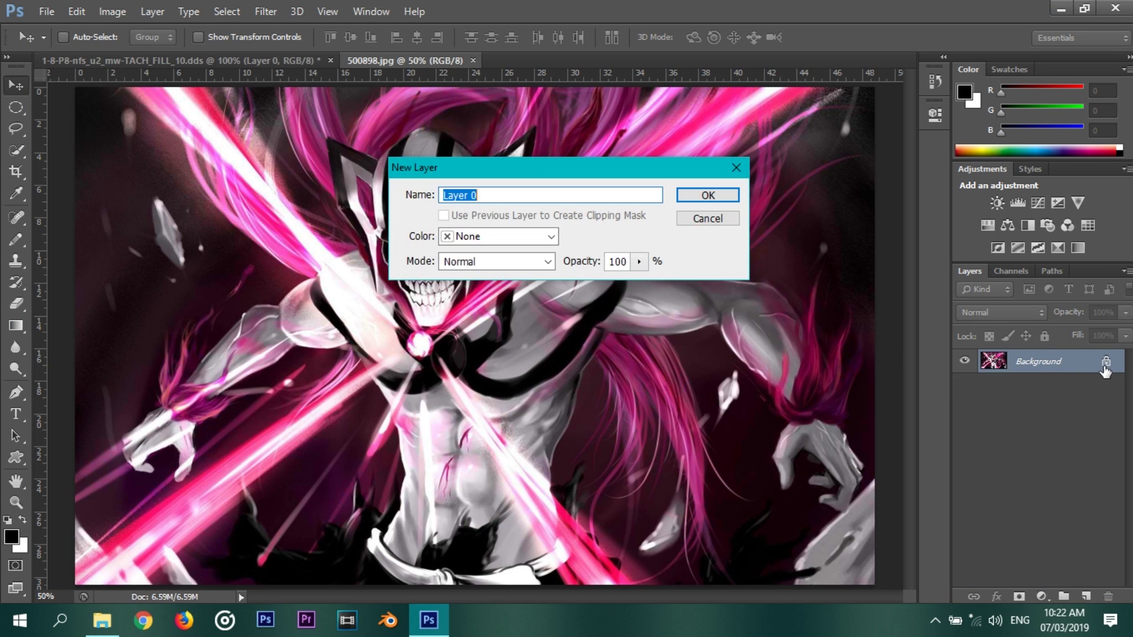
key(Return)
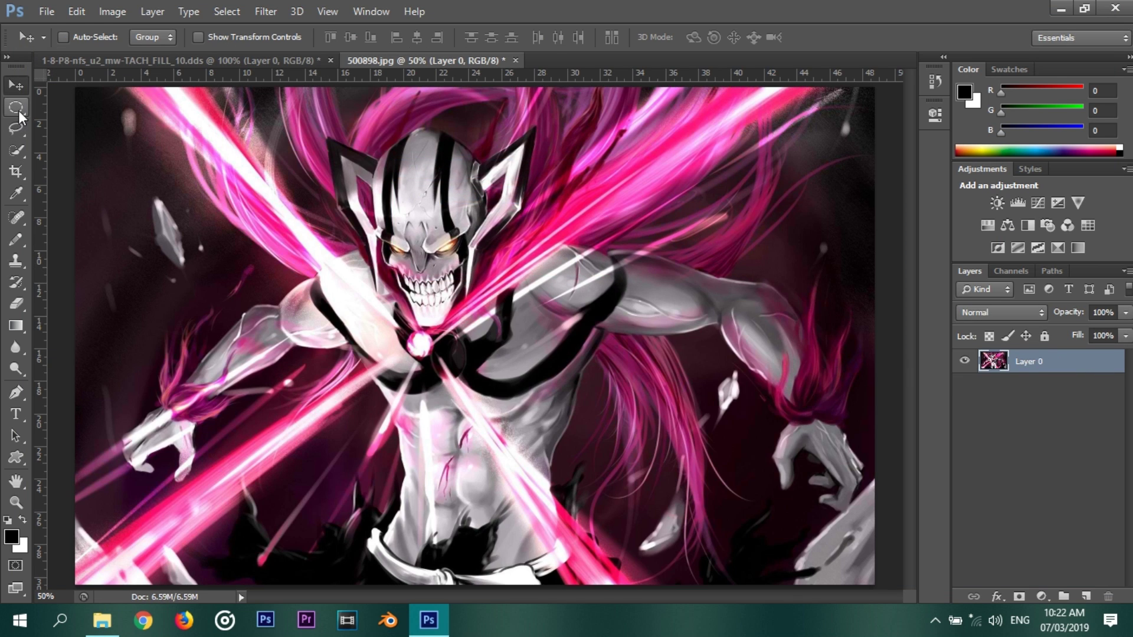
Make a circular selection around the masked character, spanning nearly the full image height, and adjust its position
click(16, 108)
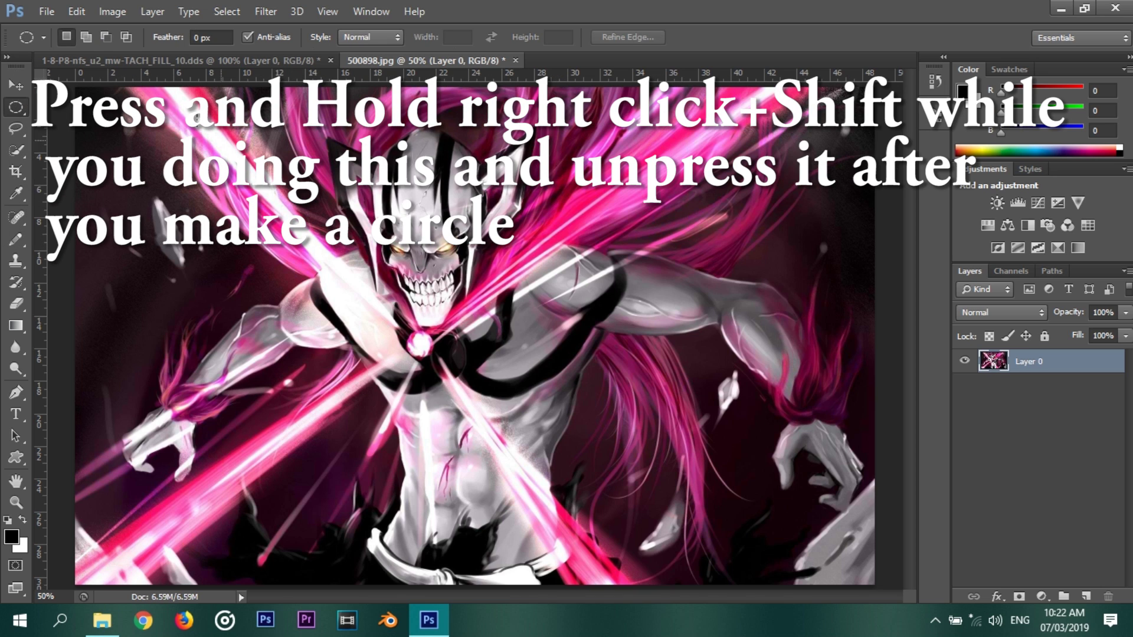
mouse_move(140, 100)
mouse_down()
mouse_move(209, 134)
mouse_move(401, 310)
mouse_move(705, 458)
mouse_move(1092, 605)
mouse_move(1065, 597)
mouse_up()
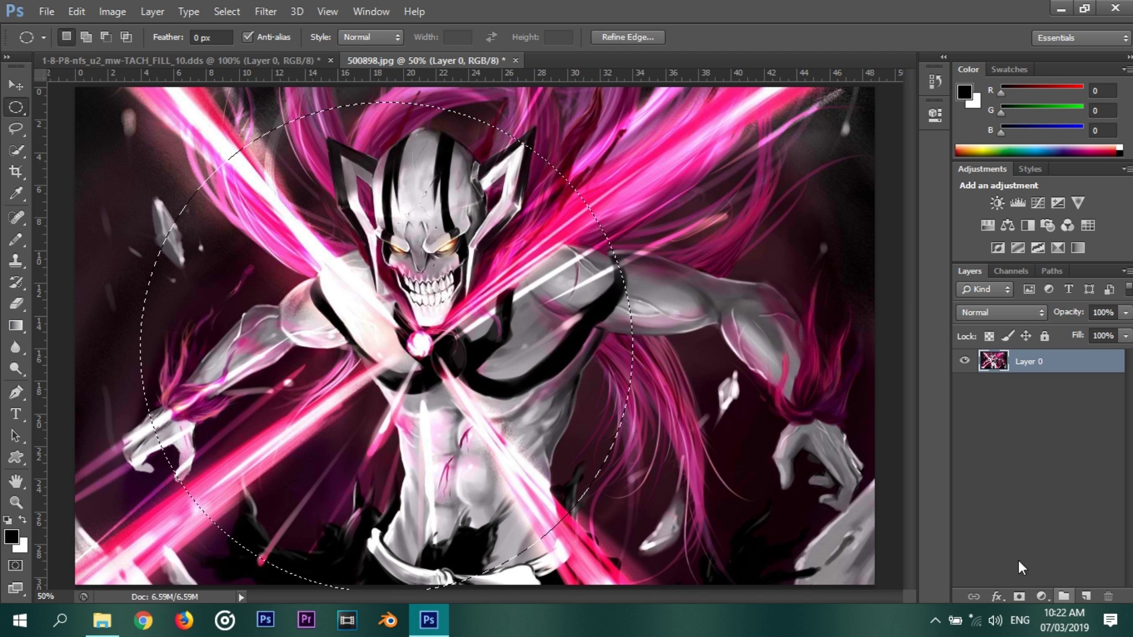
mouse_move(496, 369)
mouse_down()
mouse_move(525, 395)
mouse_move(550, 383)
mouse_move(414, 388)
mouse_move(417, 373)
mouse_move(479, 372)
mouse_up()
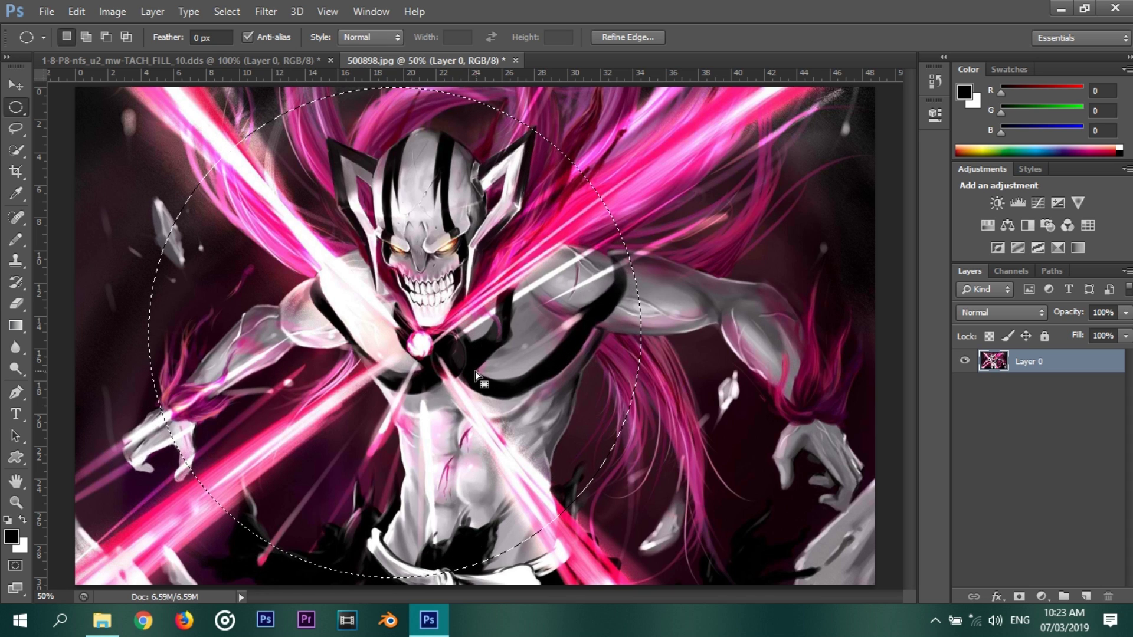
Bring the circular selection into the TACH_FILL_10 document and scale it to 10.81% so it fits the canvas
click(16, 85)
drag(491, 394, 494, 352)
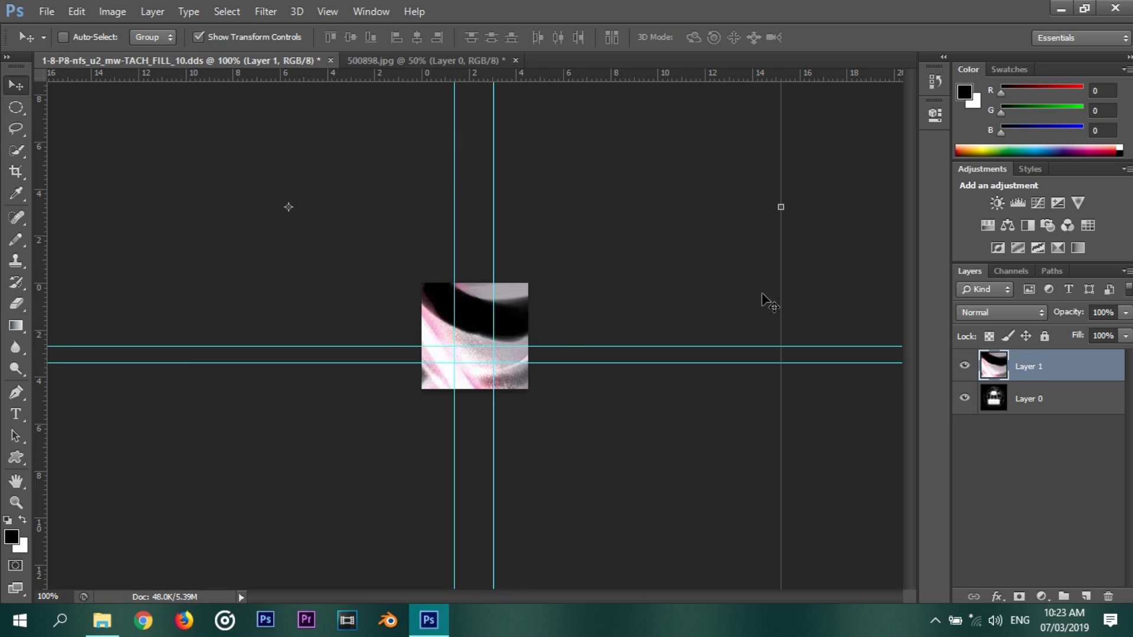
drag(688, 223, 762, 272)
drag(856, 257, 433, 408)
drag(227, 497, 661, 220)
drag(690, 179, 421, 283)
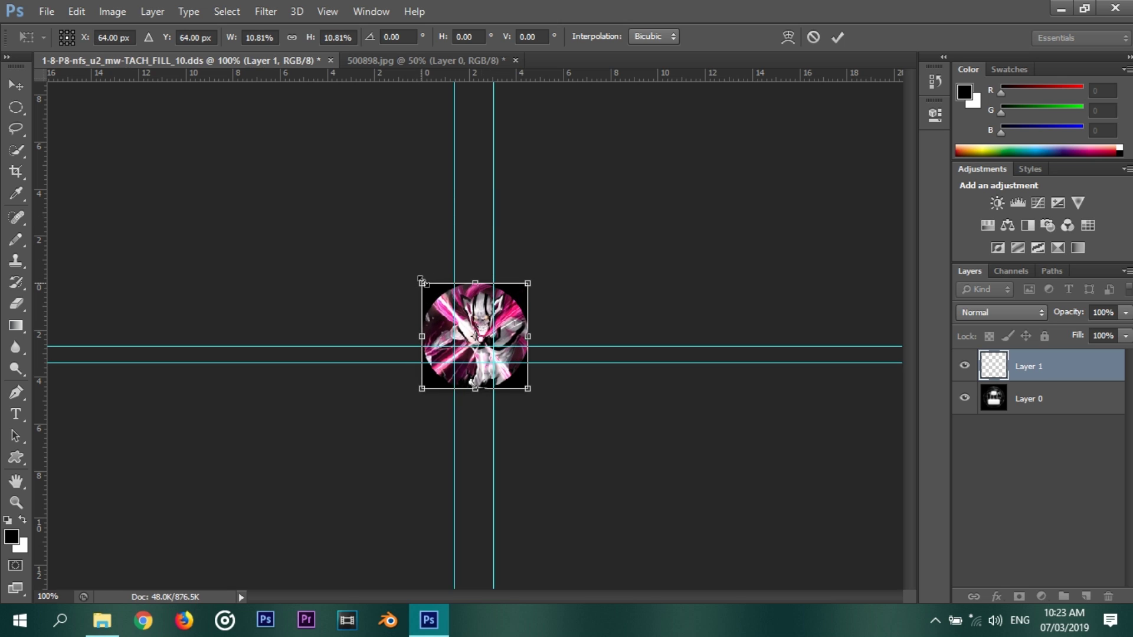
click(838, 37)
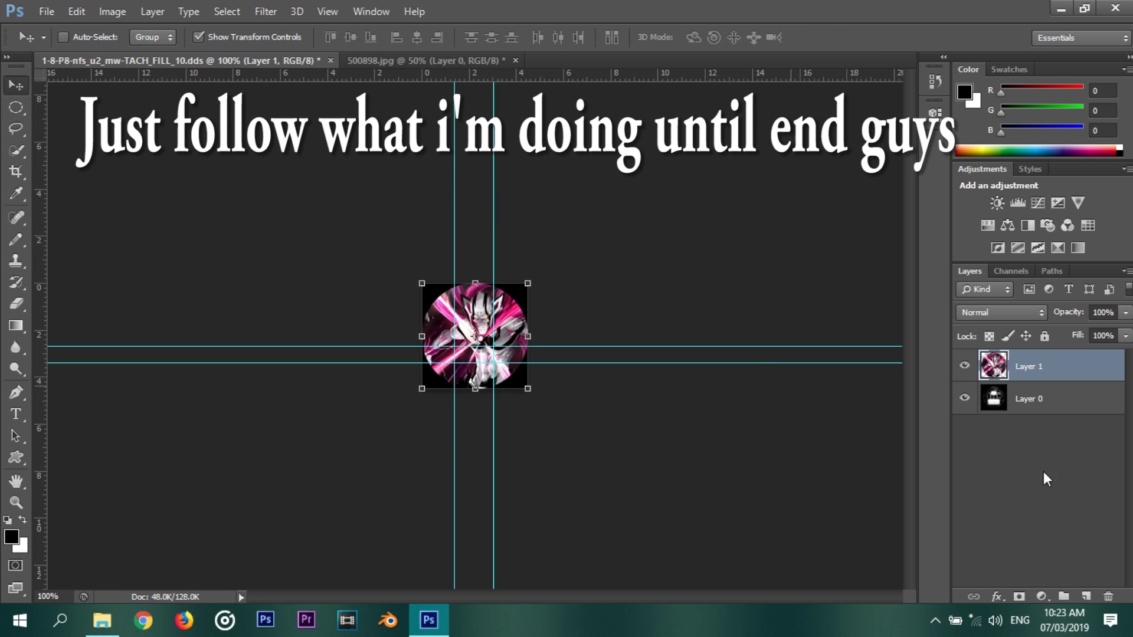
Delete the original gauge layer, Layer 0, beneath the circular picture
click(1065, 404)
right_click(1066, 406)
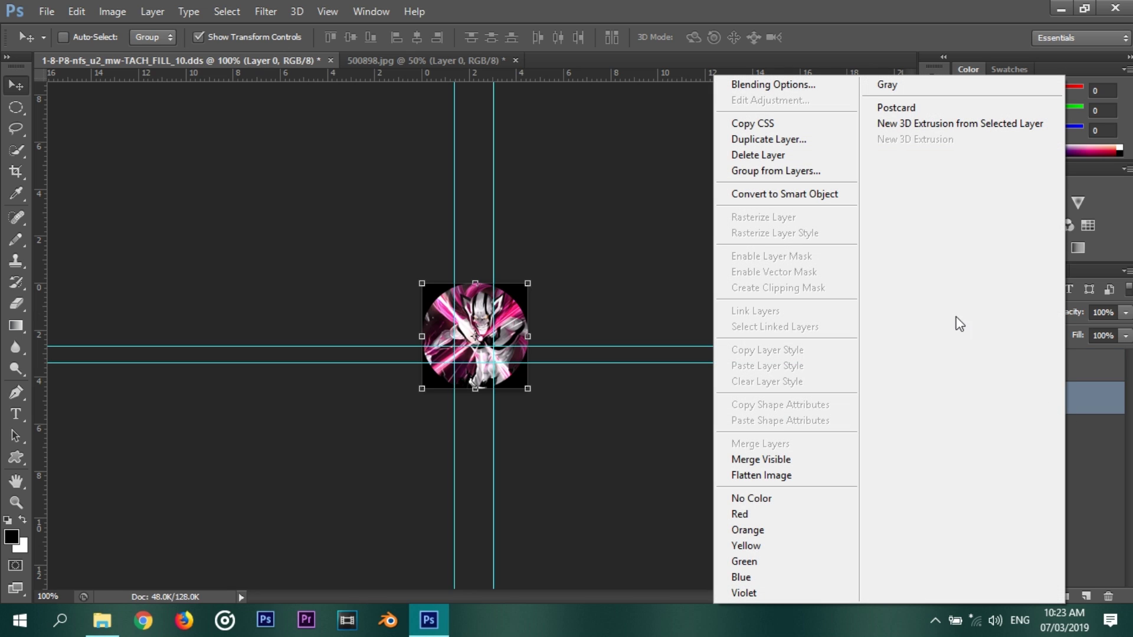
click(1081, 452)
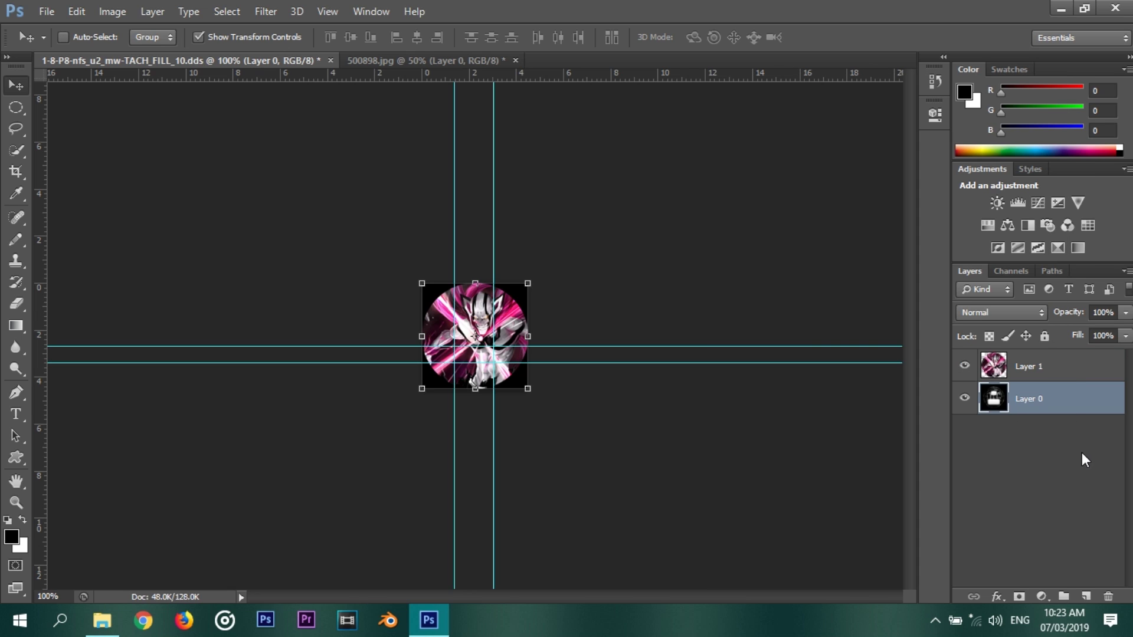
click(1104, 598)
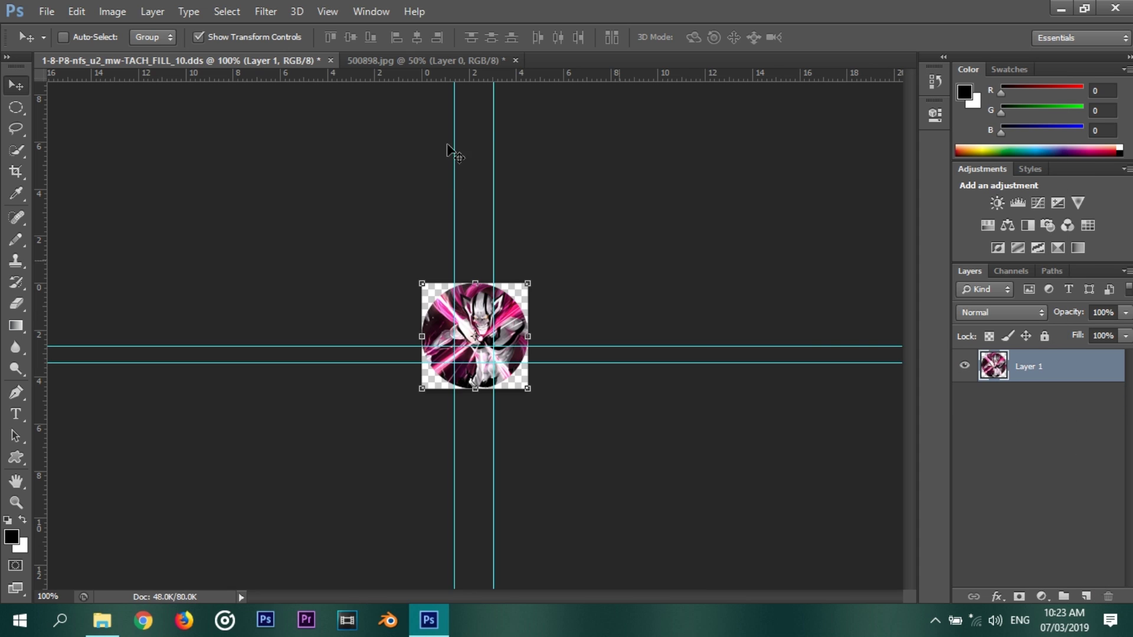
Close 500898.jpg without saving its changes
click(449, 61)
click(513, 61)
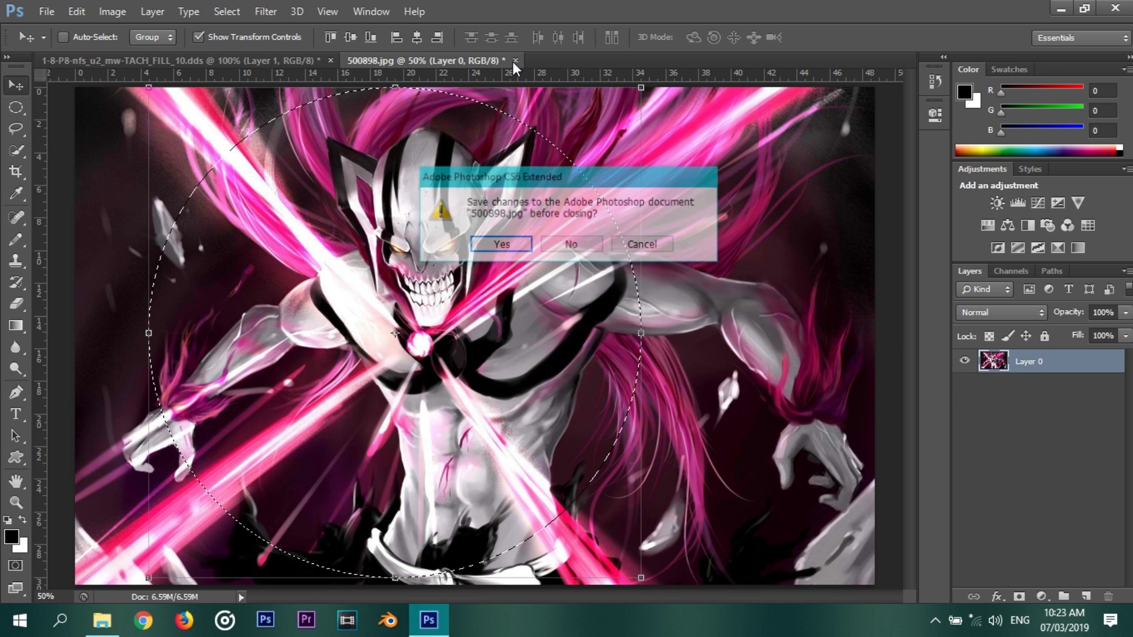
click(561, 247)
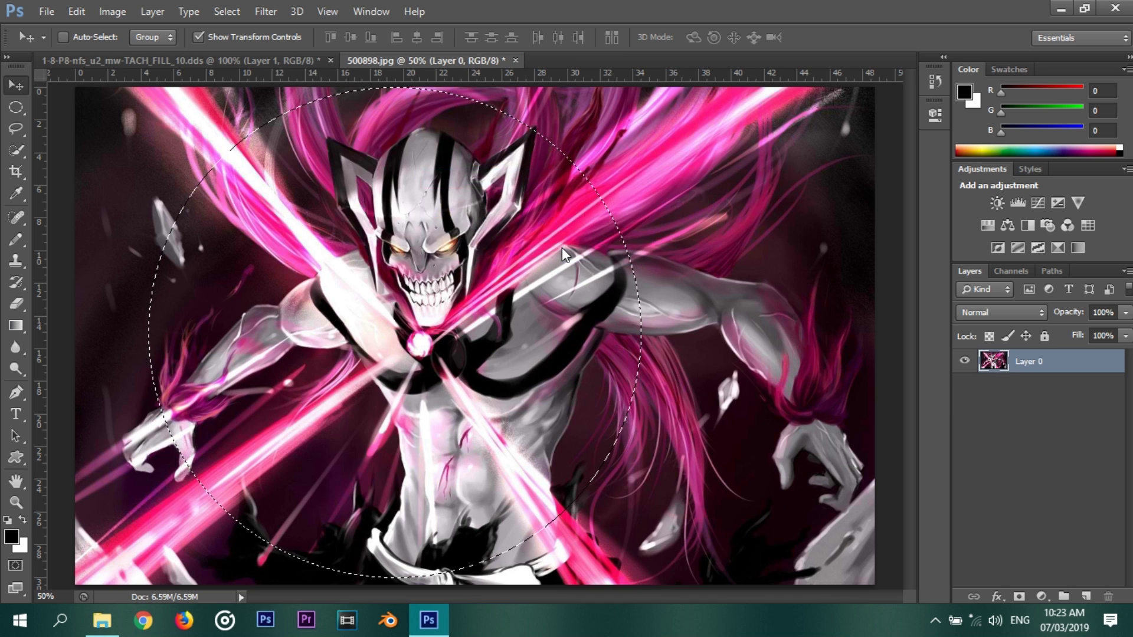
Create a new document 128 pixels wide and 128 pixels high
key(ctrl+alt+n)
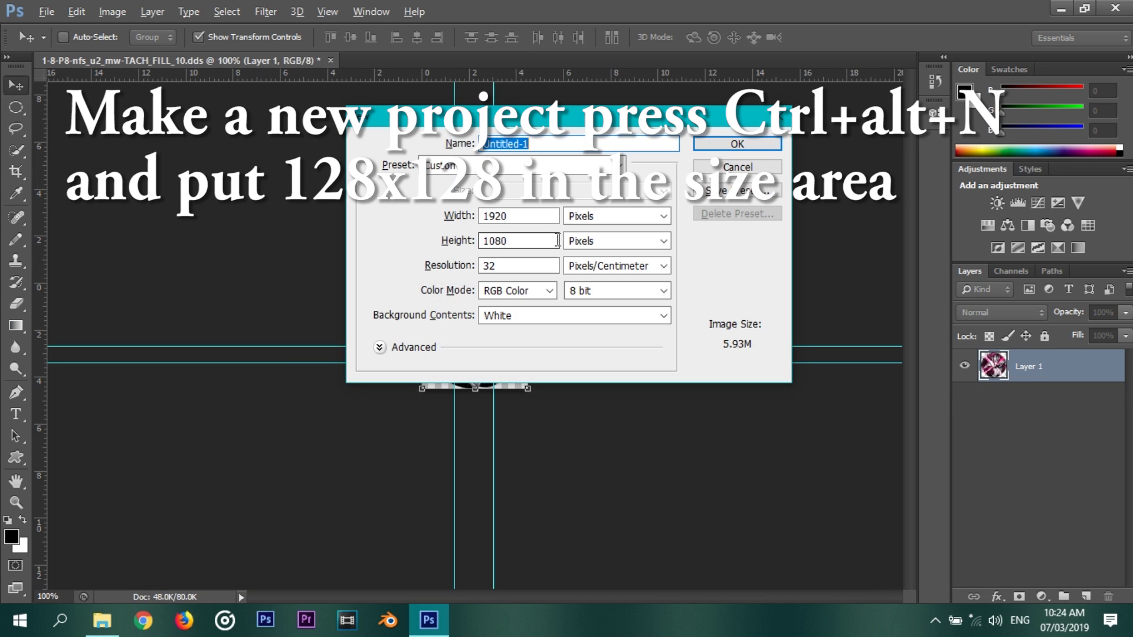
double_click(539, 217)
text(128)
key(Tab)
text(128)
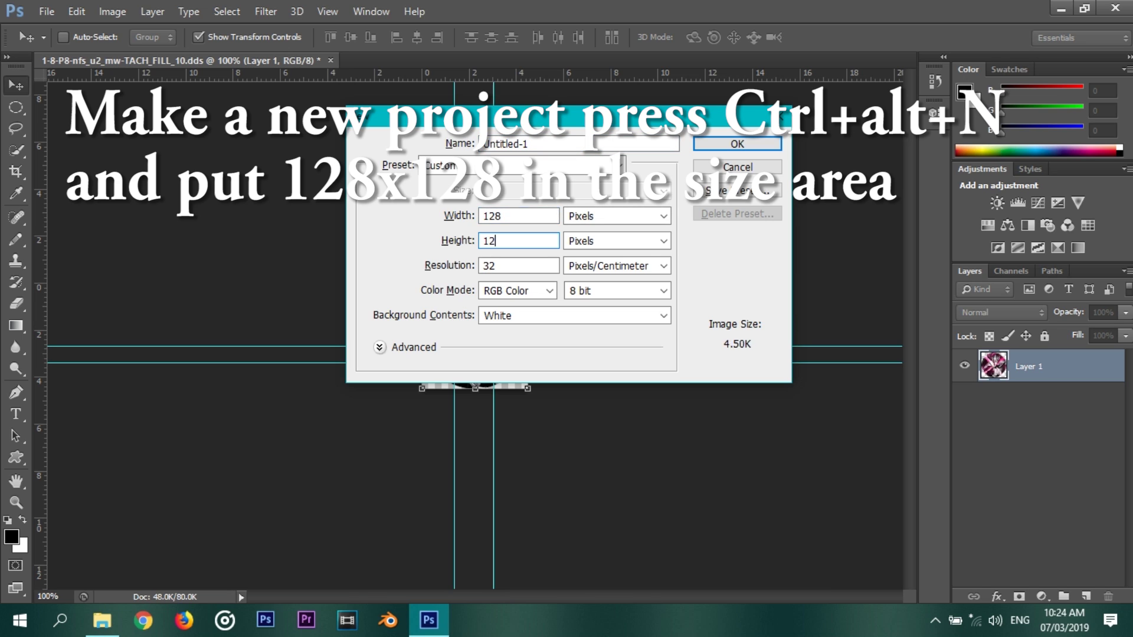
key(Return)
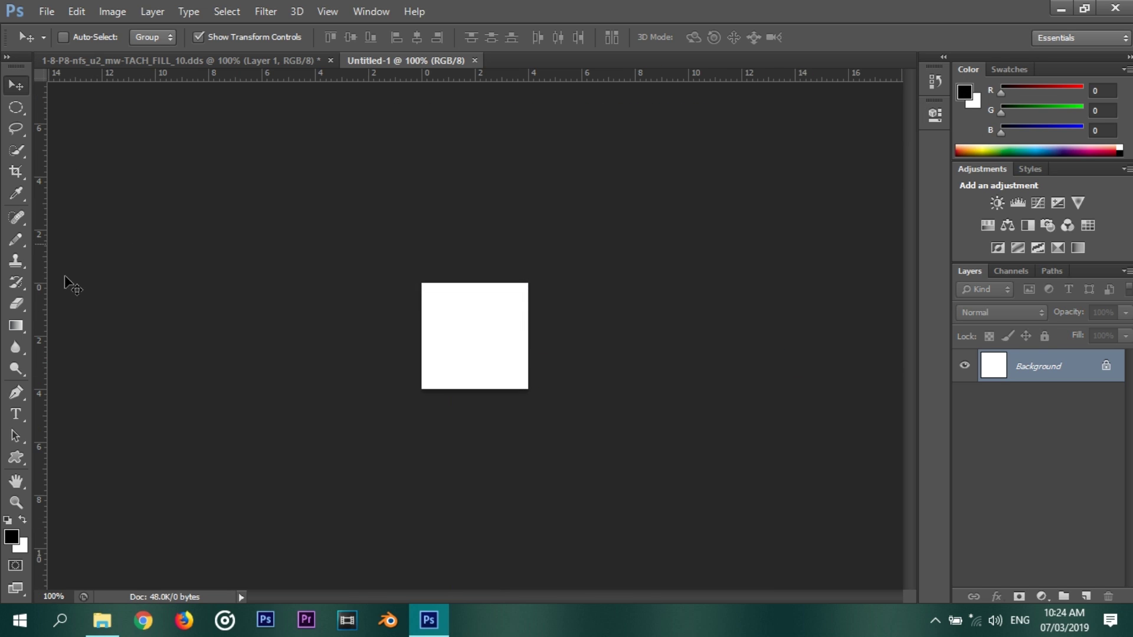
Fill the new document with the solid black gradient and convert its background to a regular layer
click(27, 325)
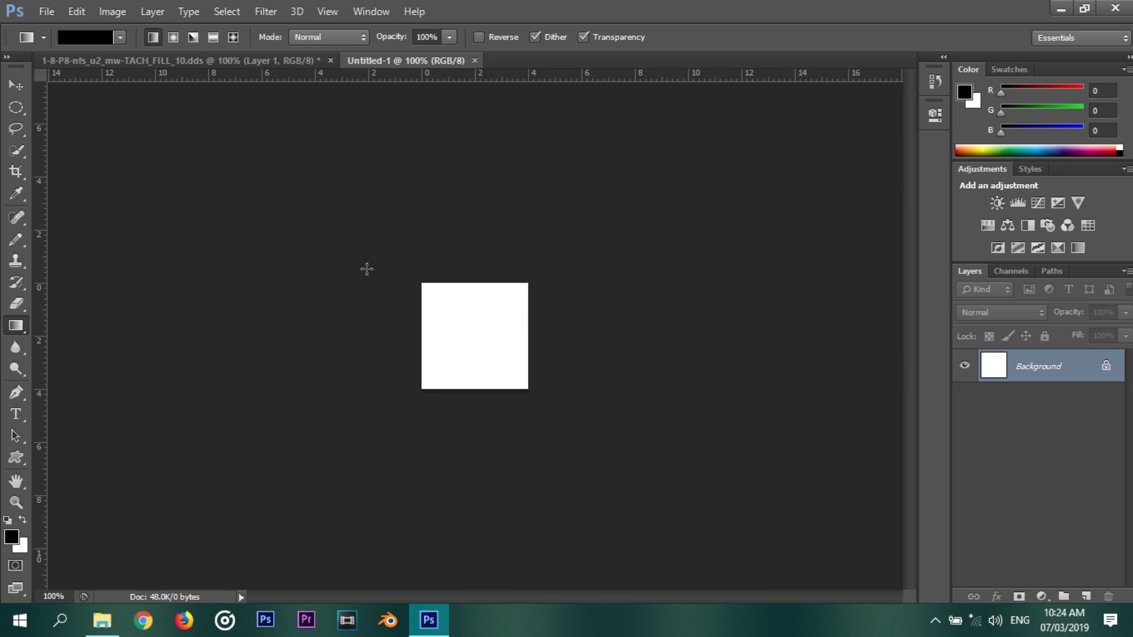
click(97, 37)
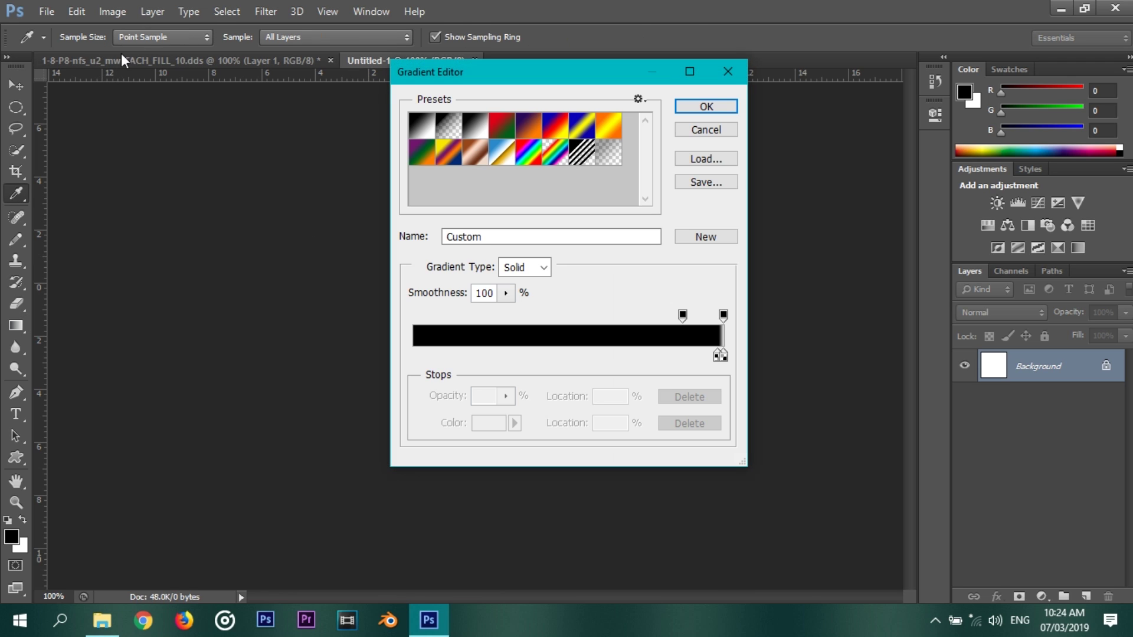
click(703, 108)
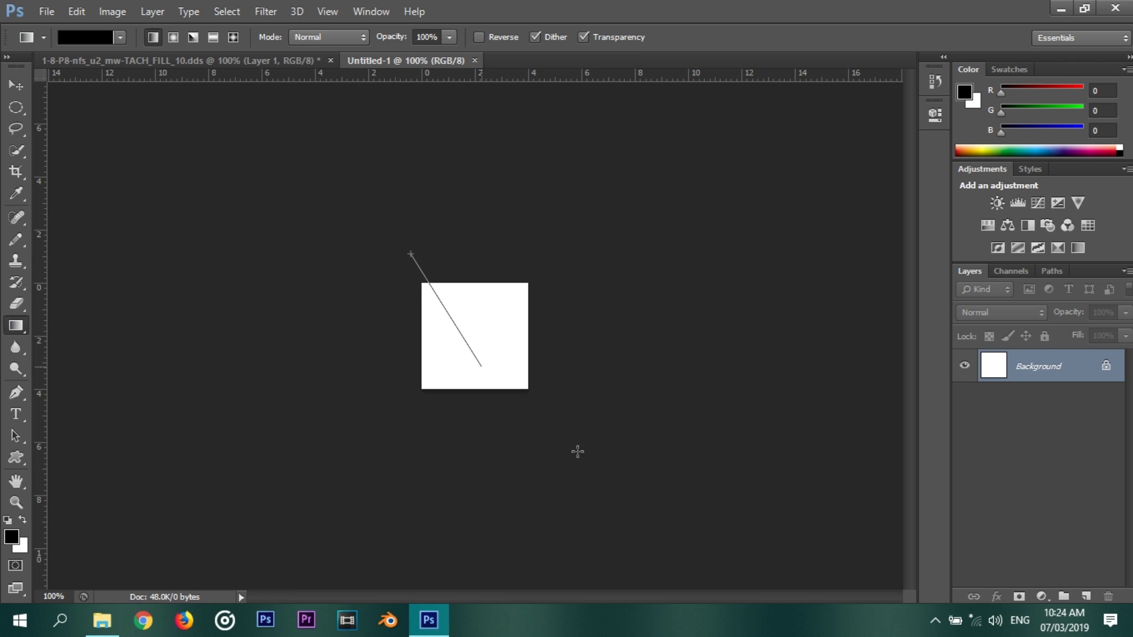
drag(577, 451, 594, 458)
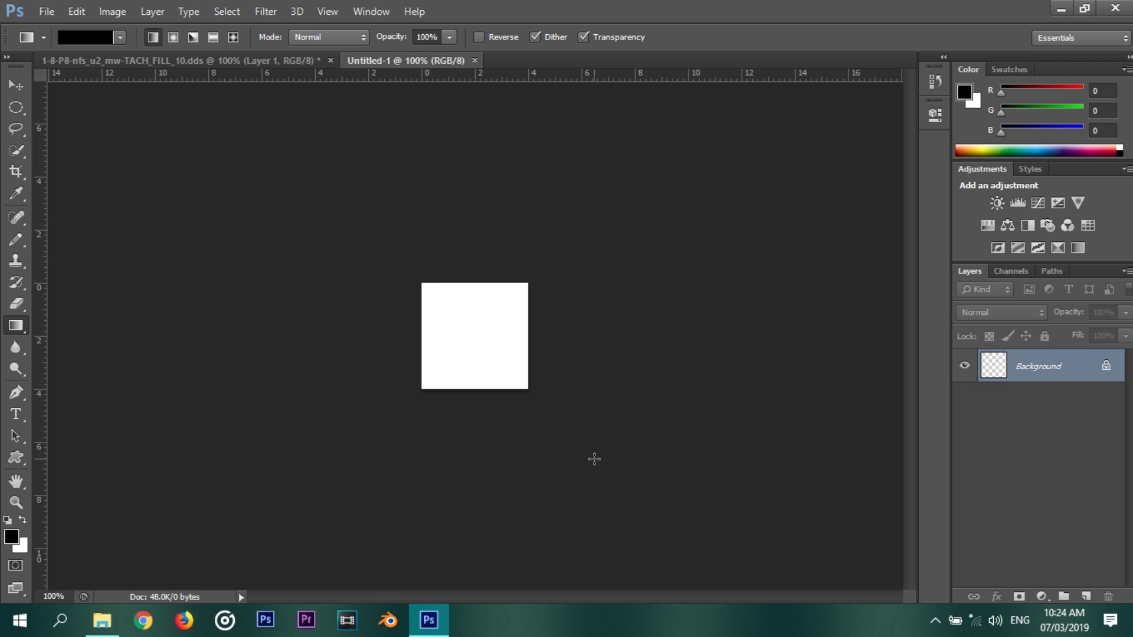
double_click(1108, 371)
key(Return)
key(v)
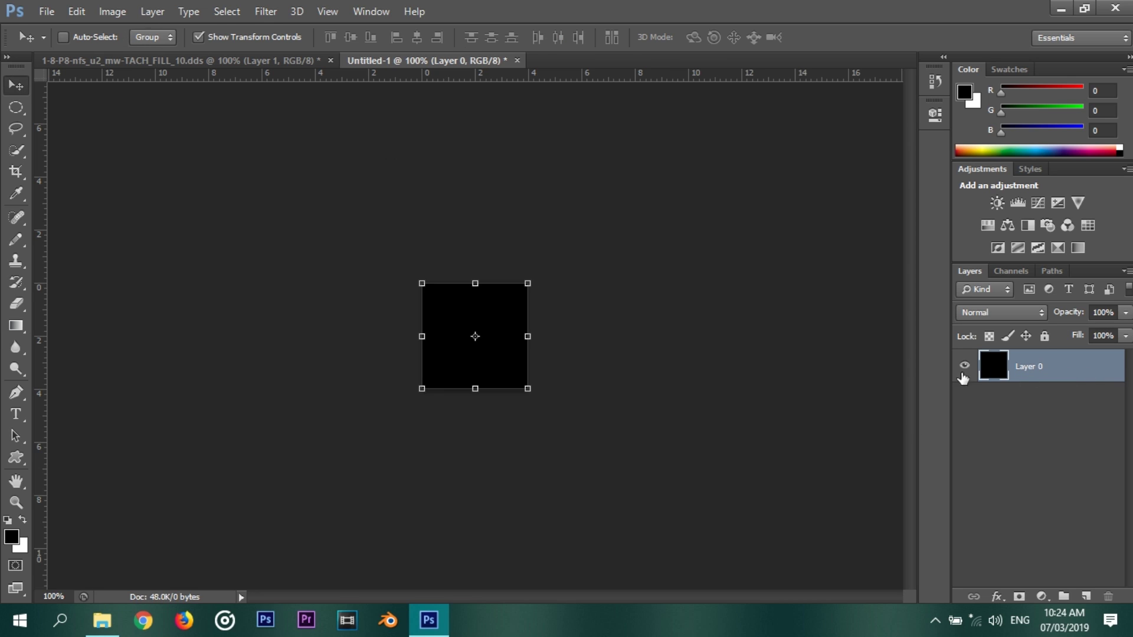
Bring the black square into the TACH_FILL_10 document, order it below the circular picture, and align it with the canvas
drag(458, 361, 331, 227)
drag(530, 371, 534, 376)
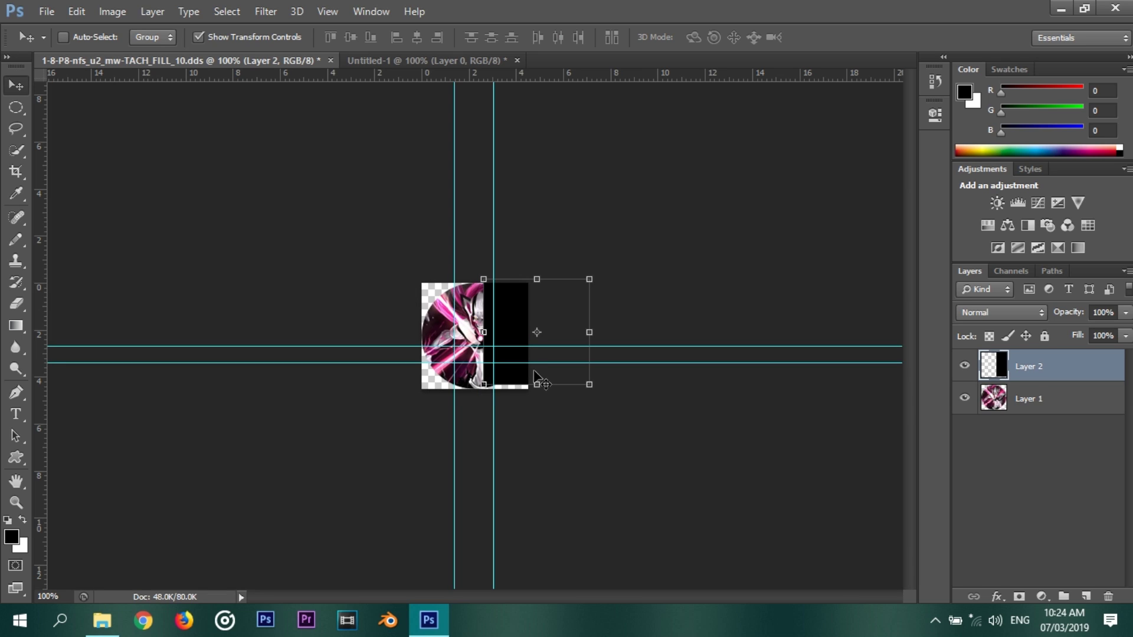
drag(1085, 375, 1085, 445)
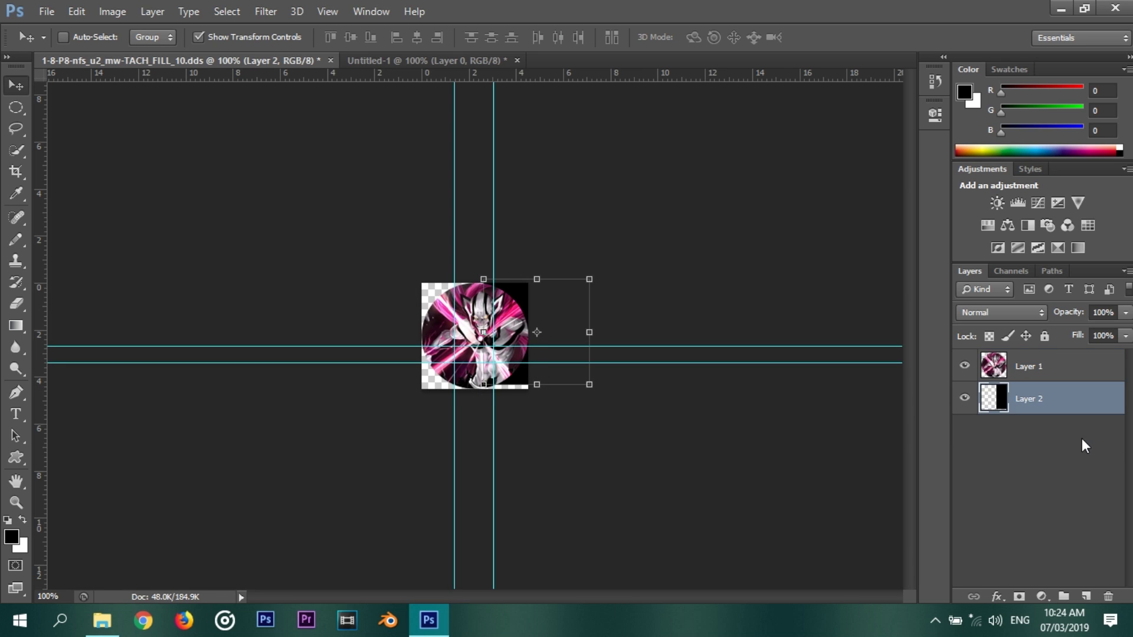
drag(555, 315, 501, 319)
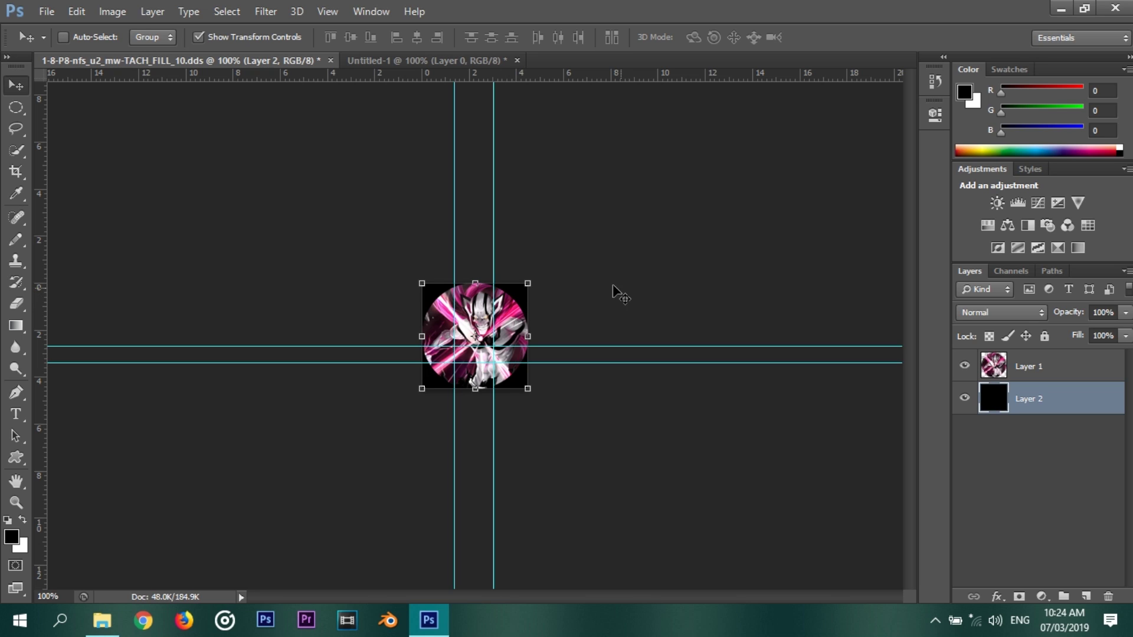
Change the gradient to solid white by moving its color stops, and fill the black Untitled-1 square with it
click(455, 61)
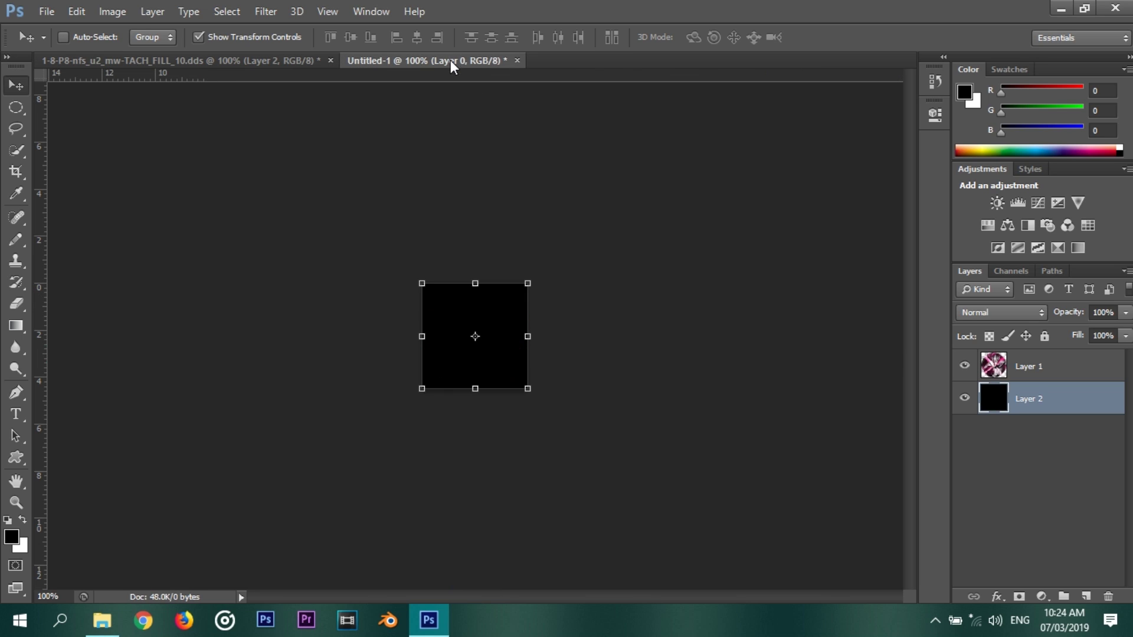
click(16, 326)
click(102, 42)
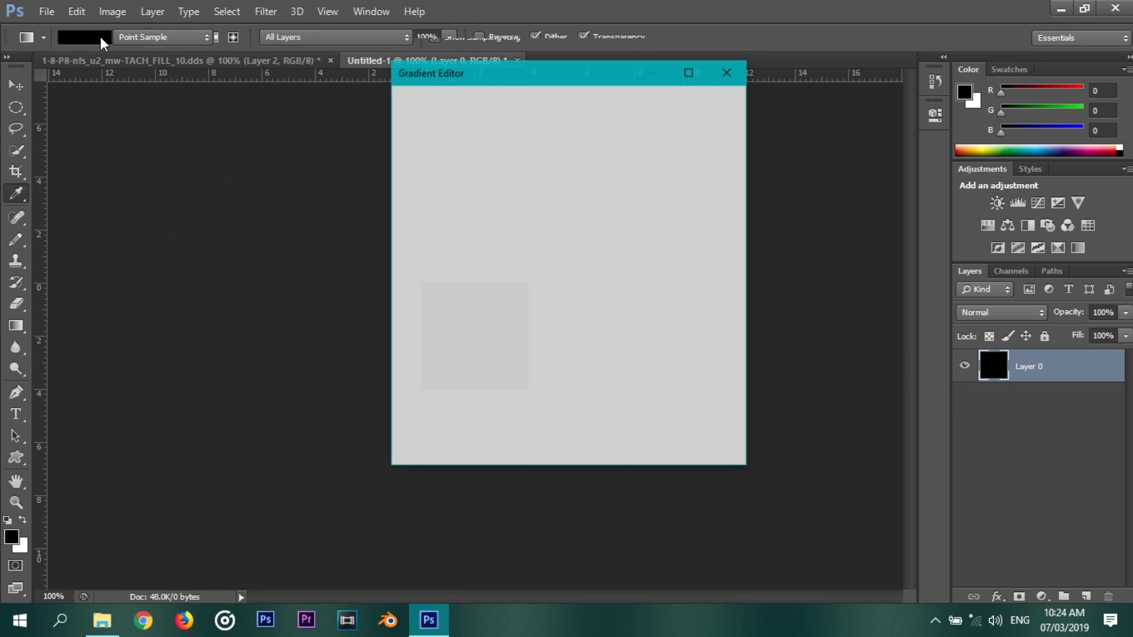
click(723, 316)
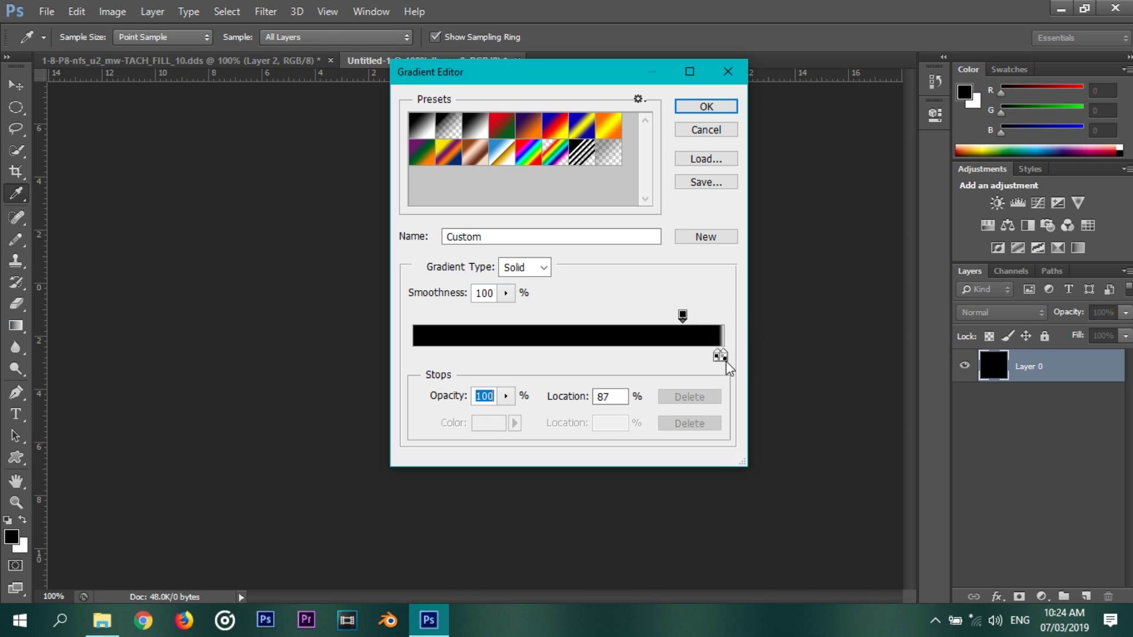
click(650, 355)
drag(650, 355, 721, 370)
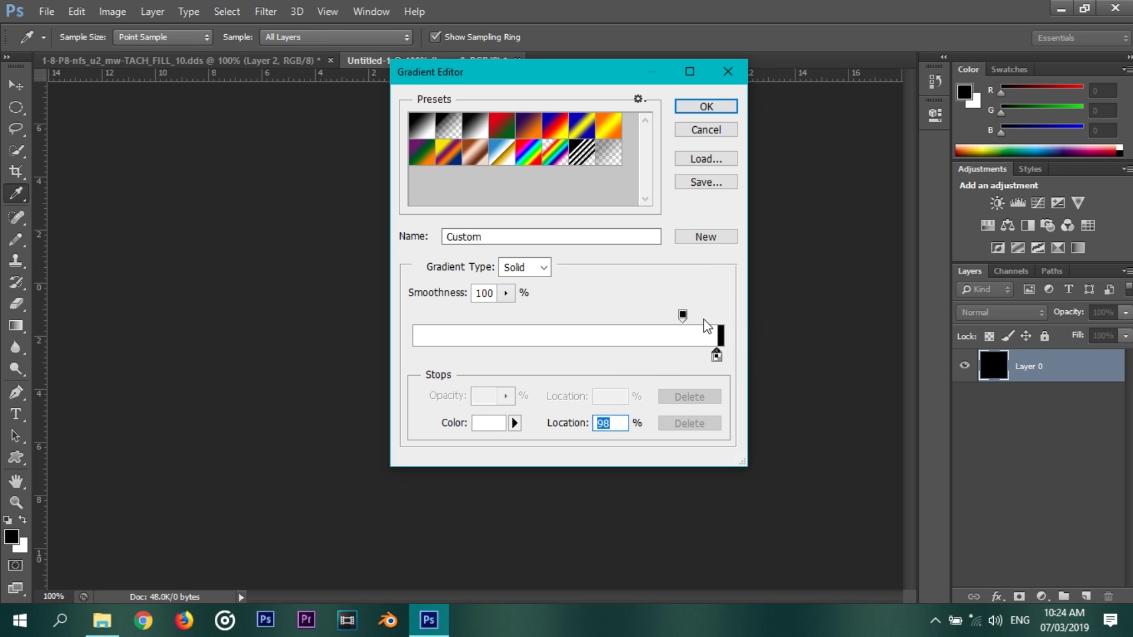
click(724, 317)
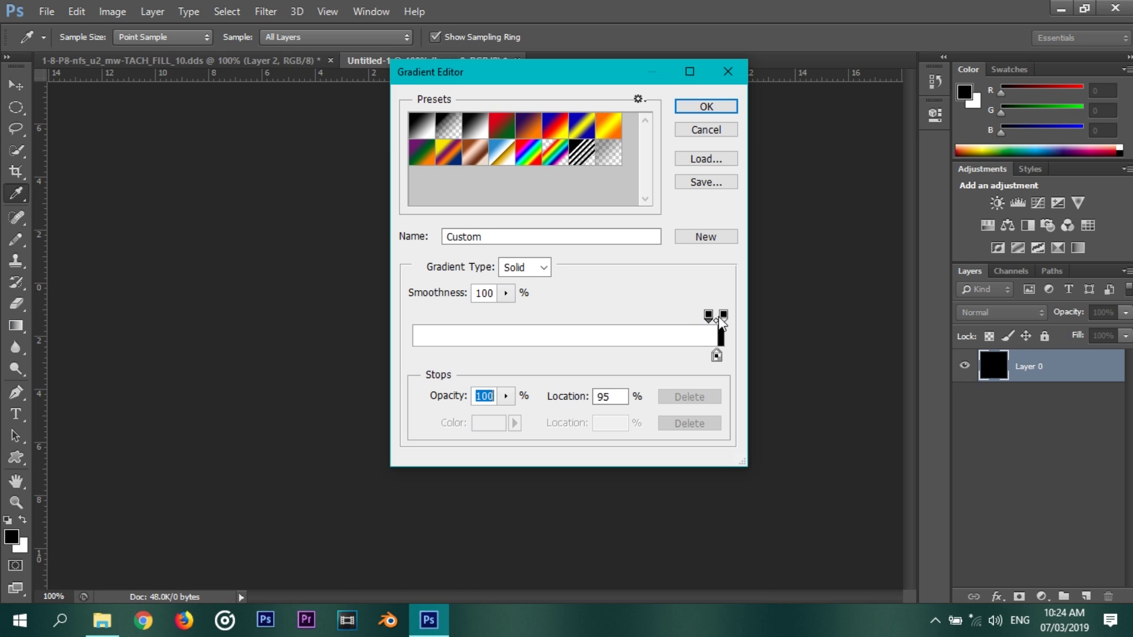
drag(726, 356, 734, 359)
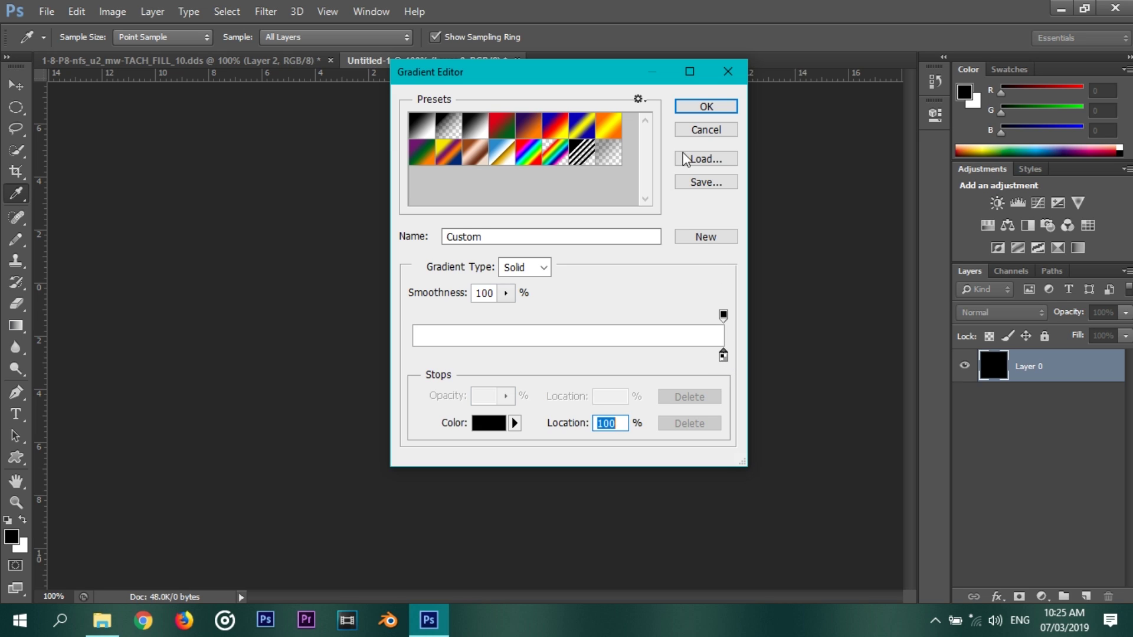
click(702, 107)
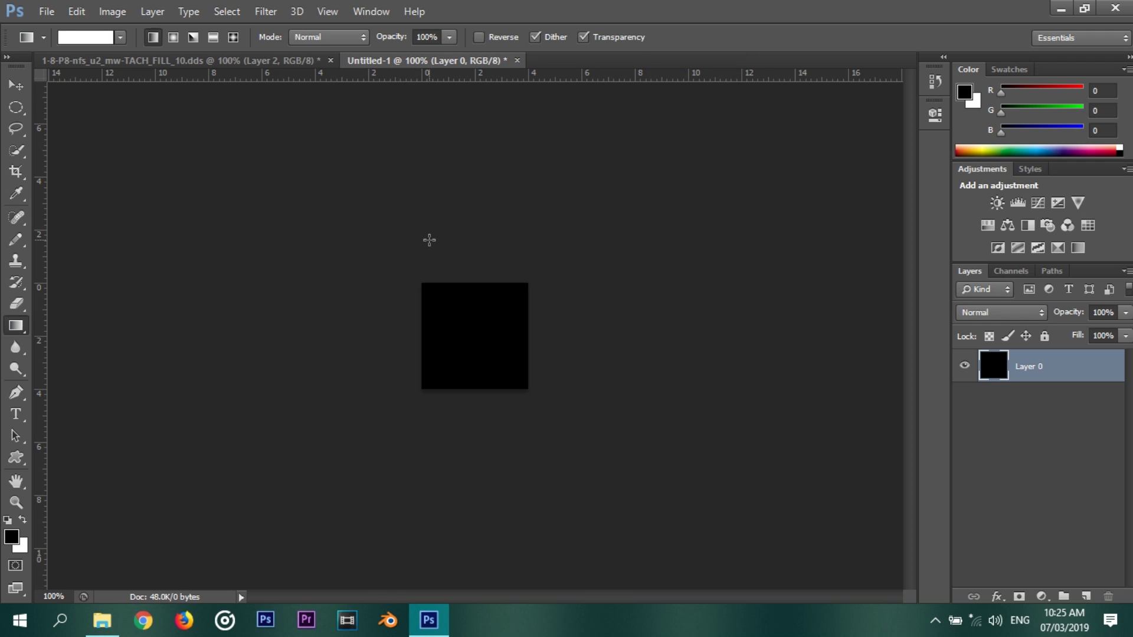
drag(572, 498, 563, 433)
key(v)
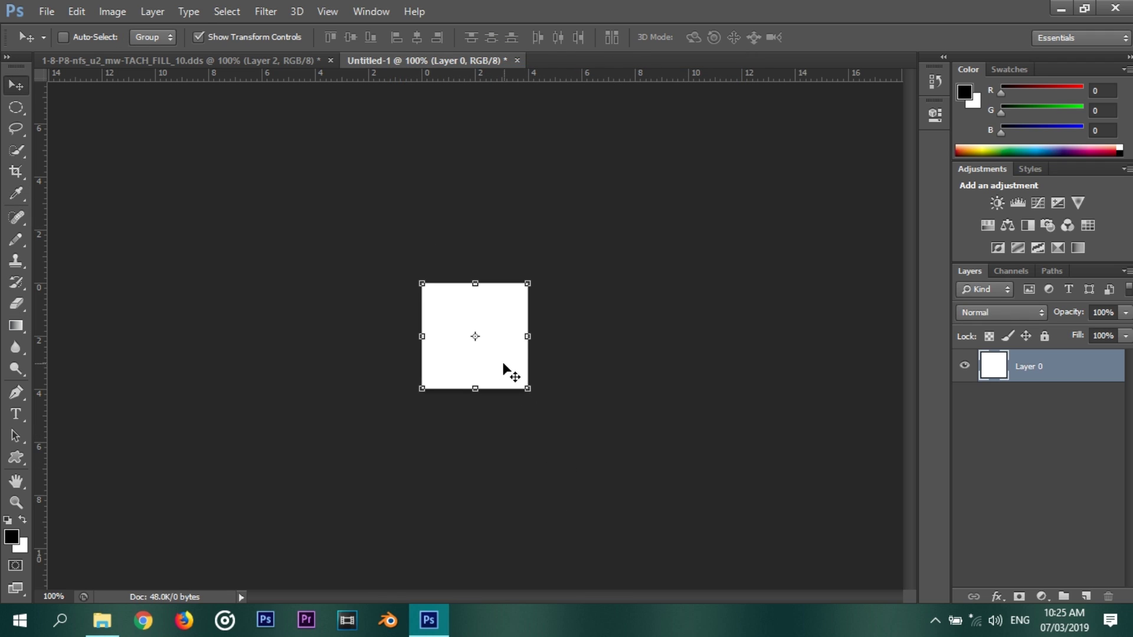
Bring the white square into the TACH_FILL_10 document above the circular picture and align it with the canvas
key(ctrl+x)
key(ctrl+Tab)
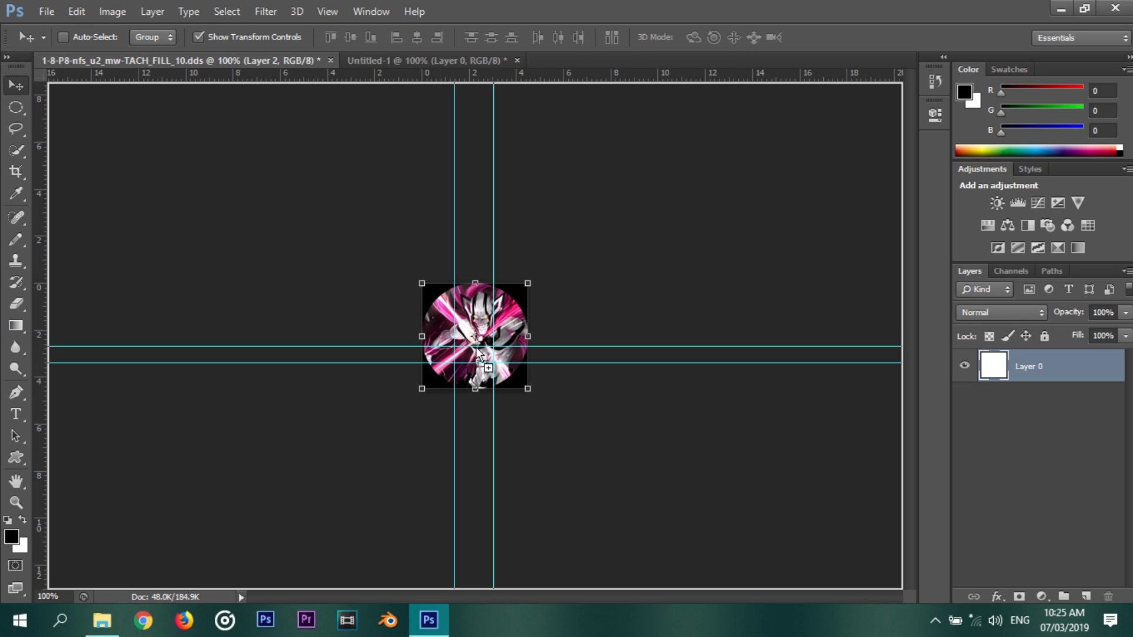
key(ctrl+v)
drag(1027, 378, 1030, 413)
click(1033, 378)
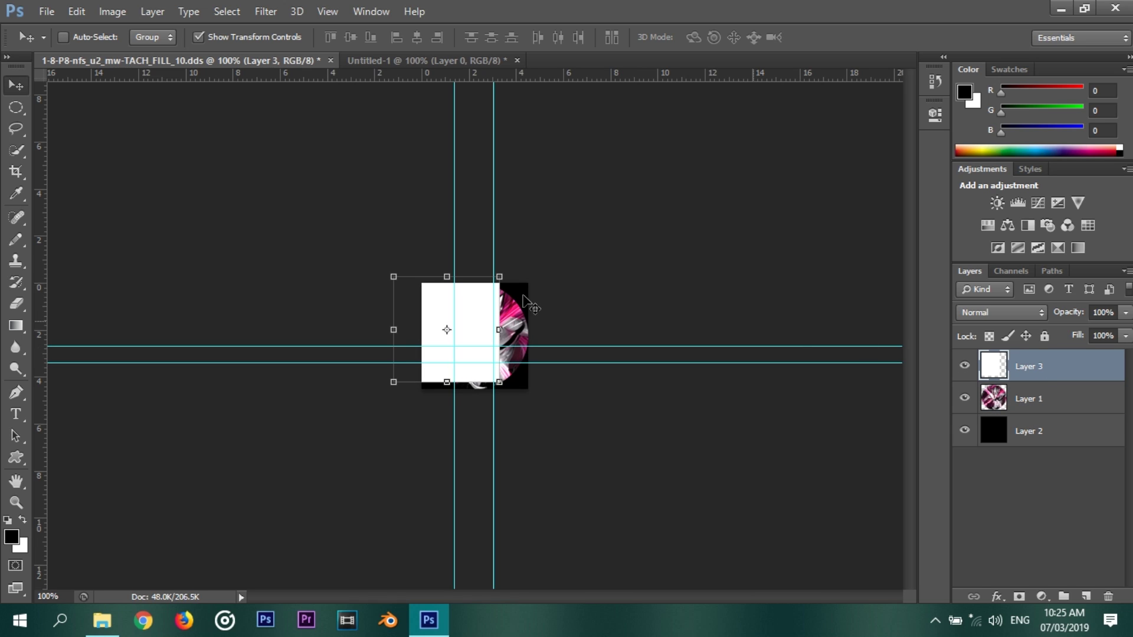
drag(484, 317, 511, 323)
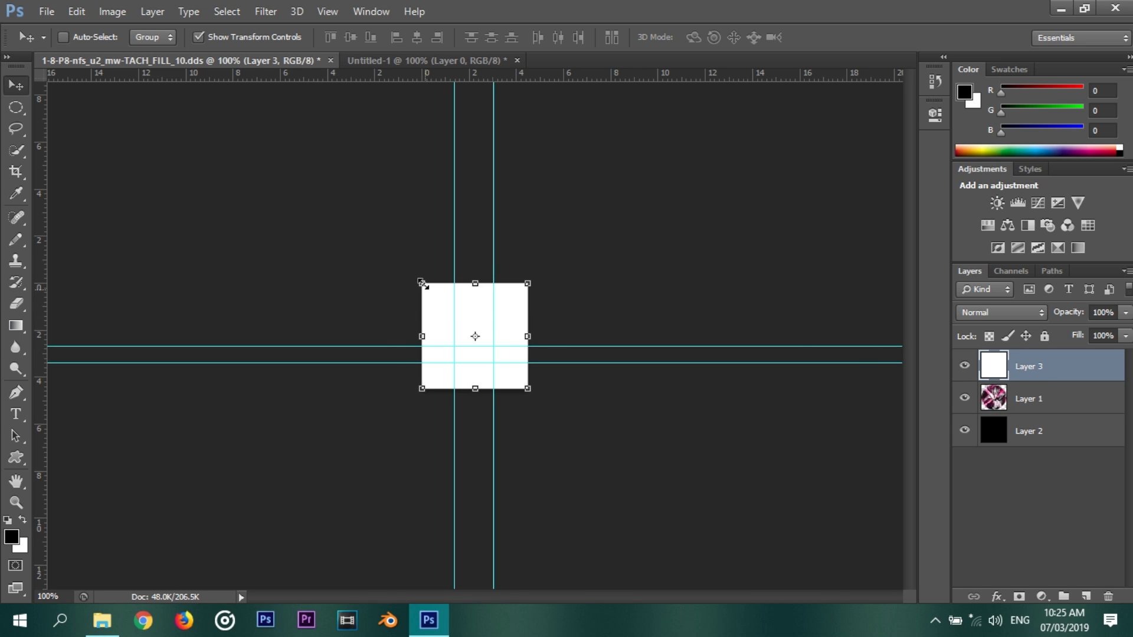
Scale the white square to 36.72% width and 15.63% height so it fills the rectangle between the four guides
drag(422, 282, 455, 348)
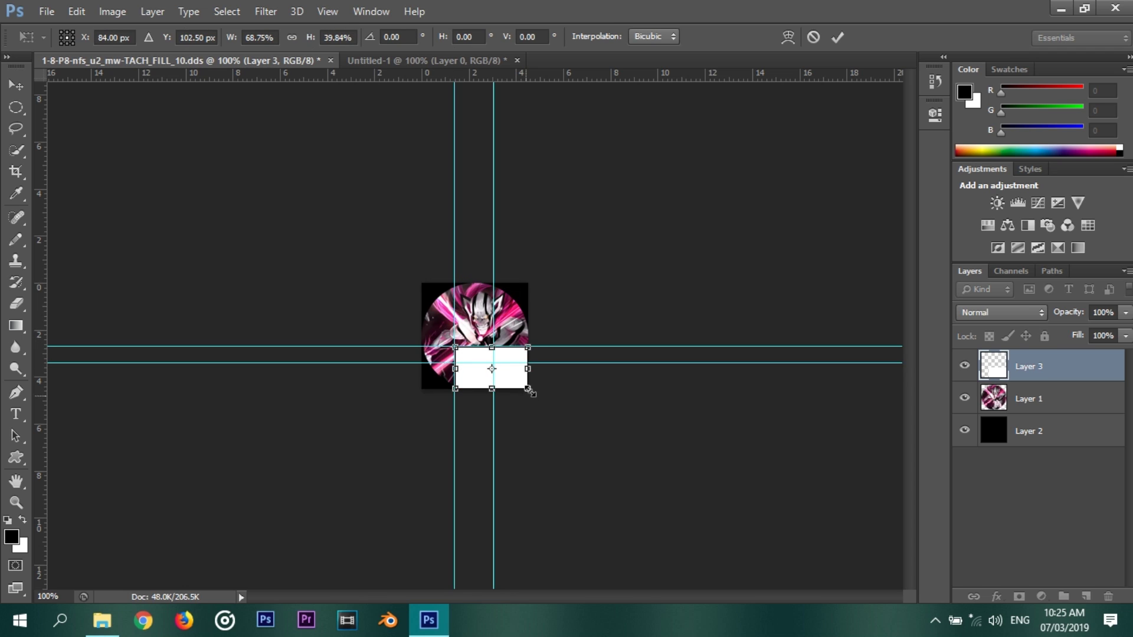
drag(523, 376, 490, 357)
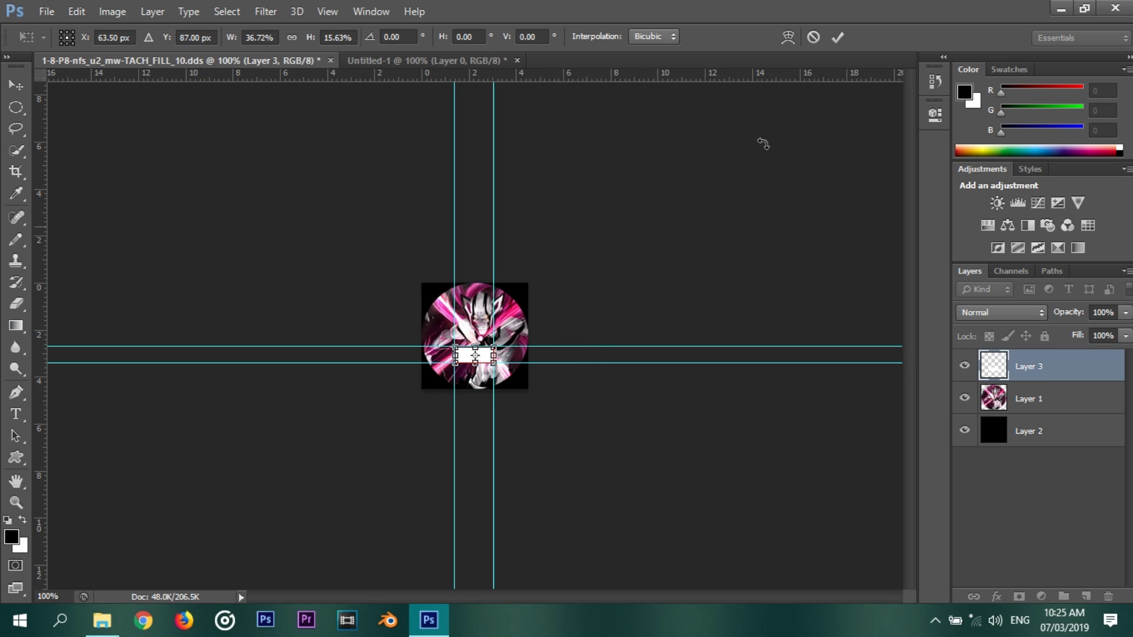
click(837, 37)
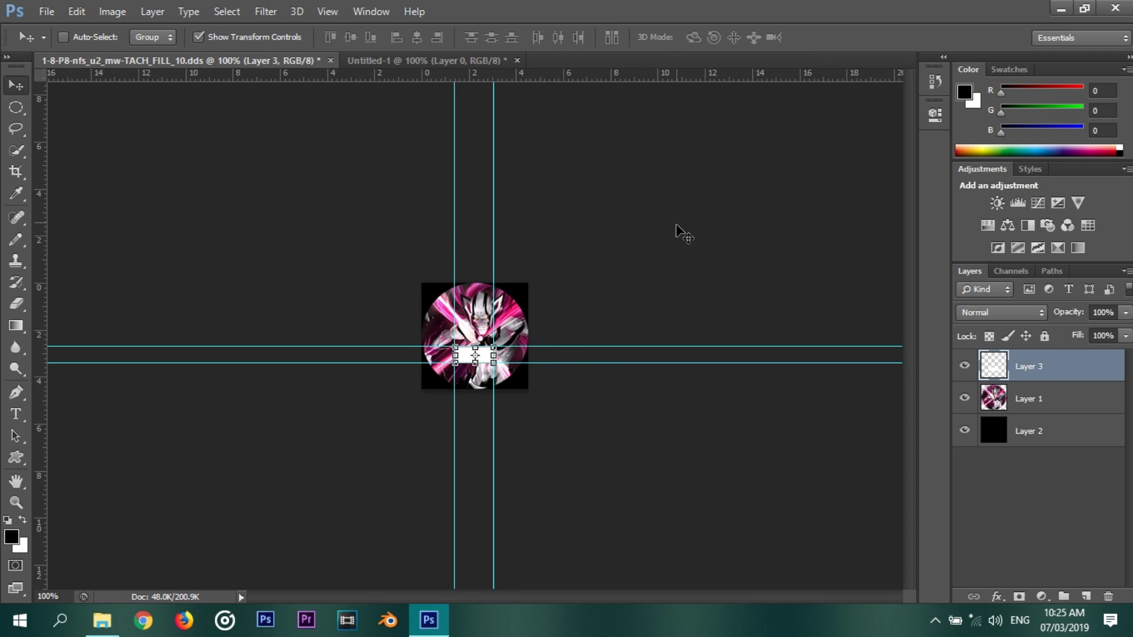
Save the texture as Hallow Ichigo in D3D/DDS format in the custom guage folder
click(46, 13)
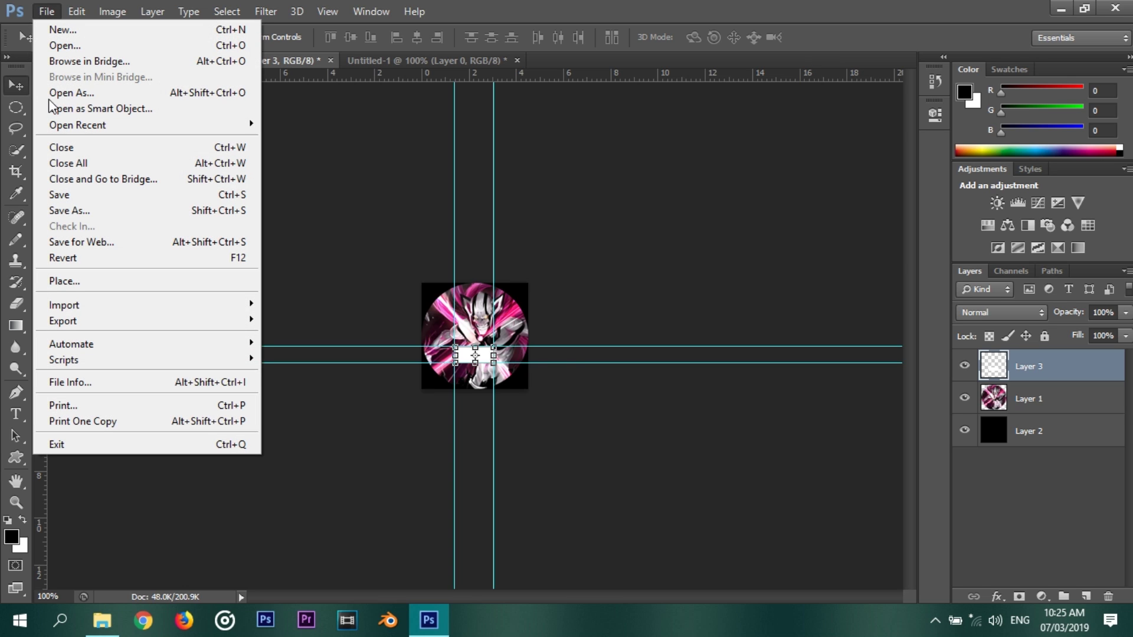
click(78, 213)
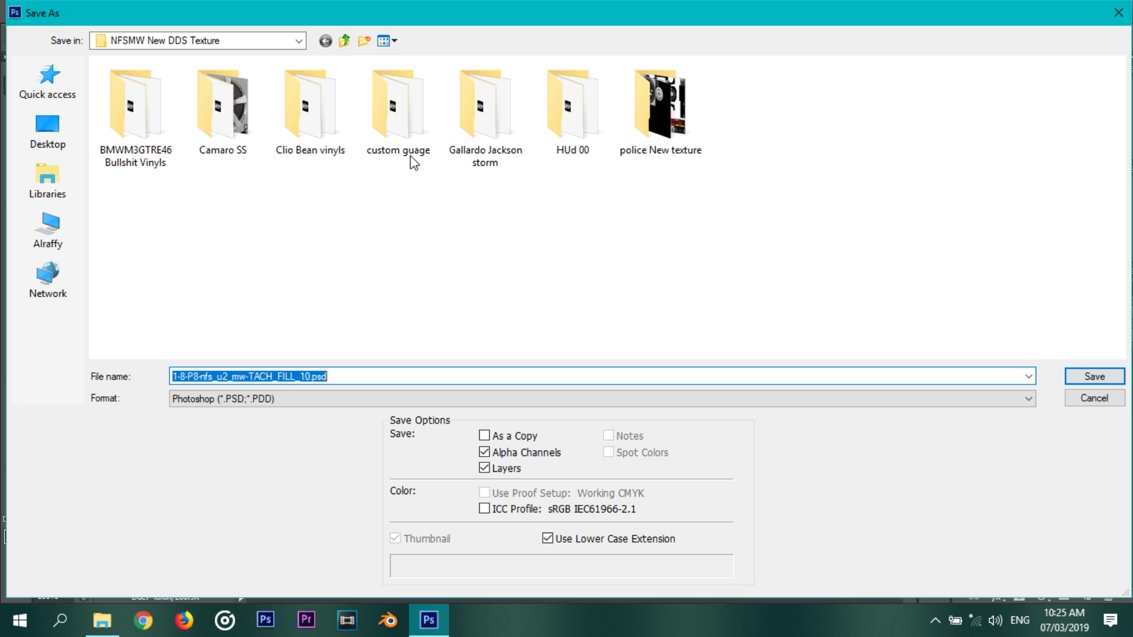
click(413, 160)
double_click(408, 155)
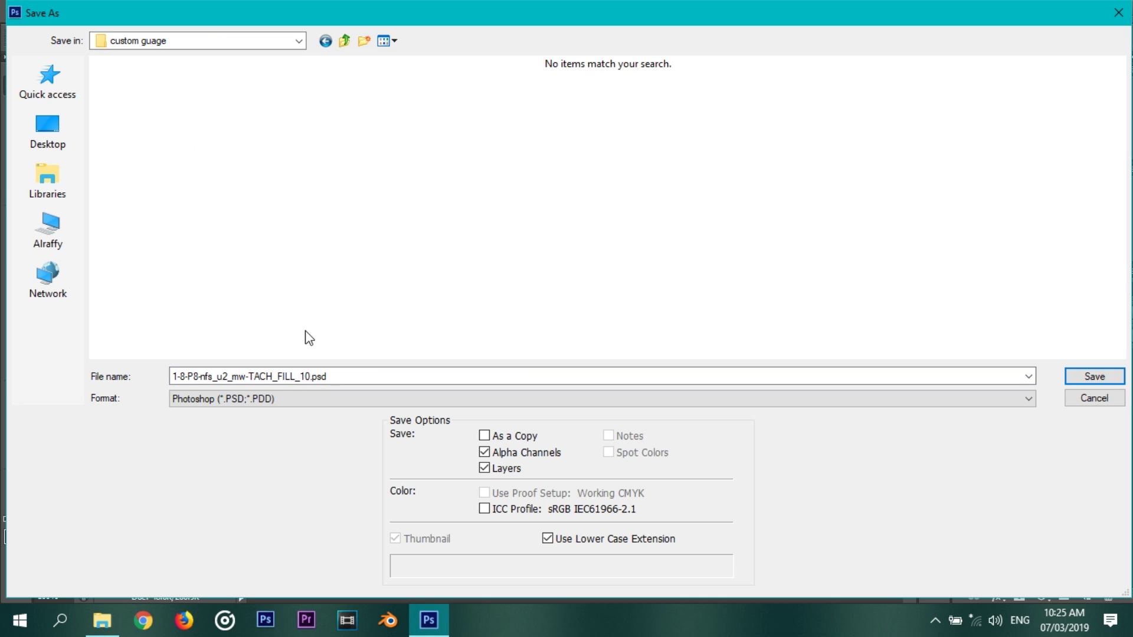
click(280, 397)
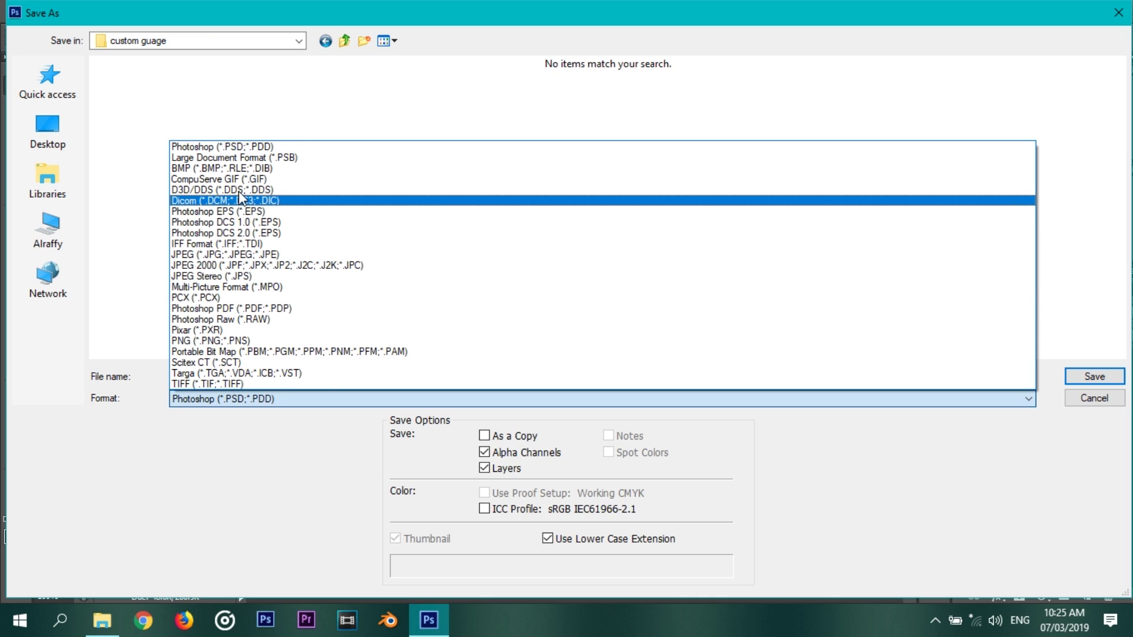
click(239, 191)
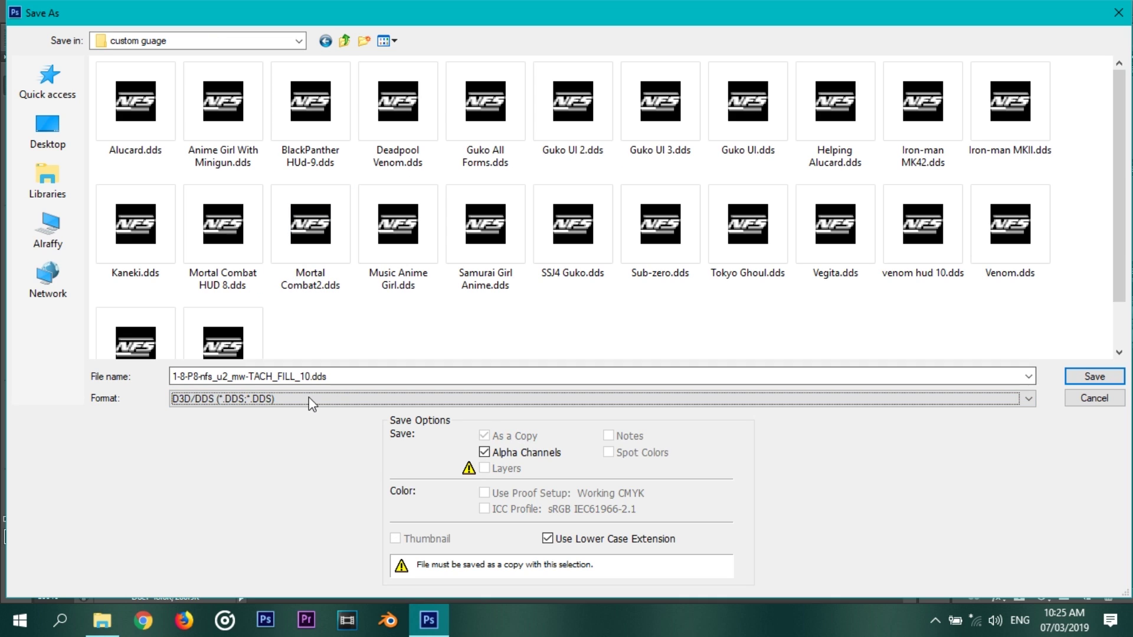
triple_click(339, 377)
text(I)
key(BackSpace)
text(Hollow Ichigo)
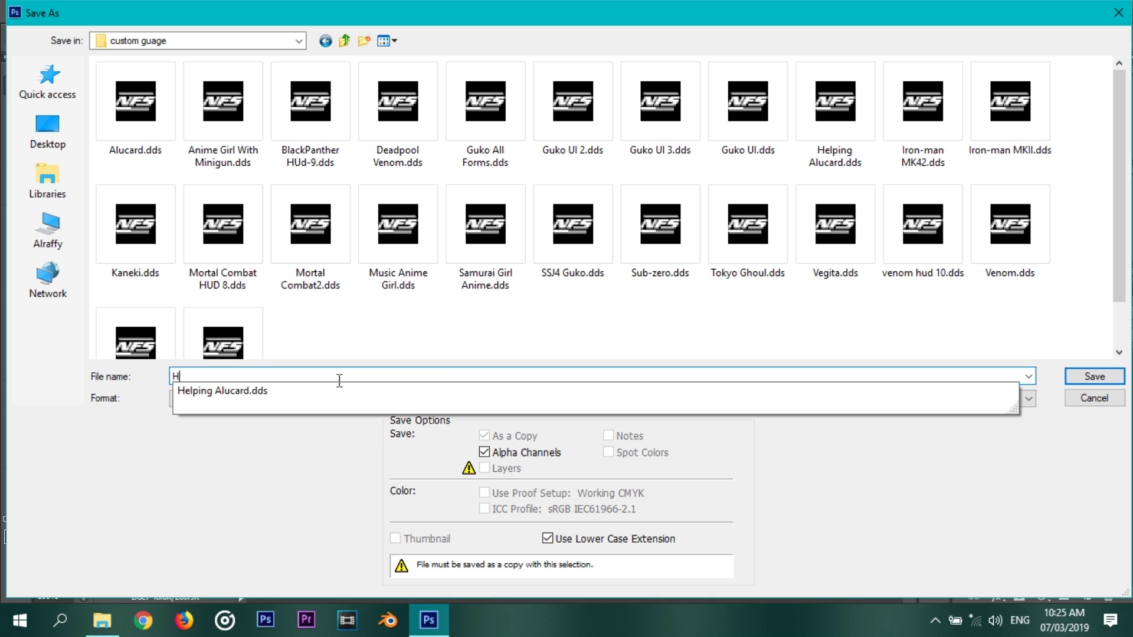
key(Return)
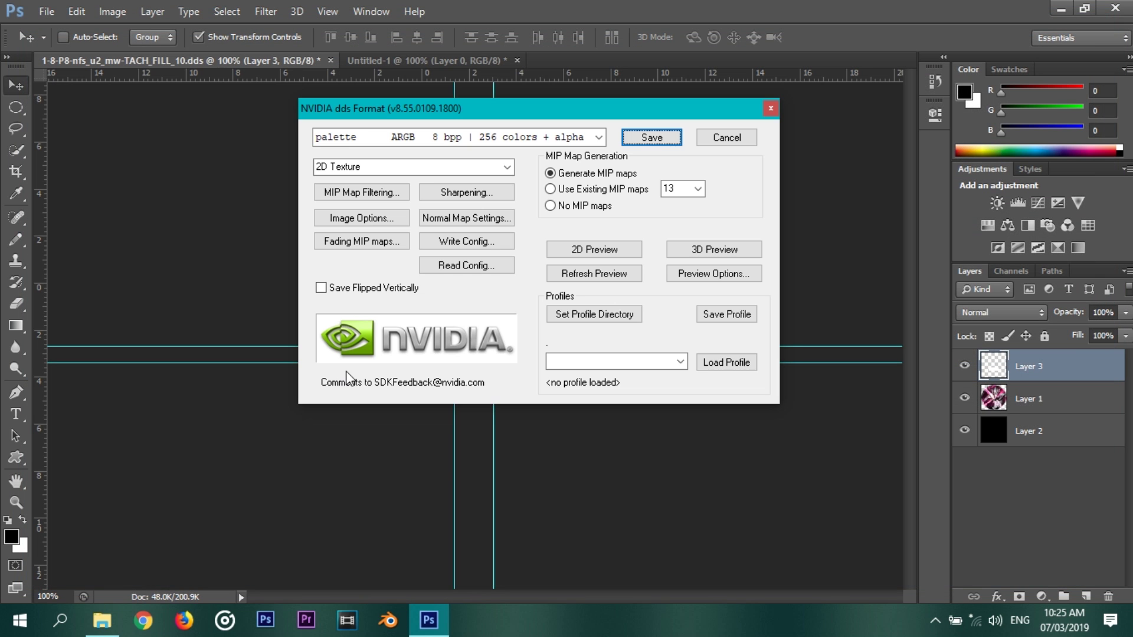
Export the DDS file as palette ARGB 8 bpp, 256 colors + alpha, with generated MIP maps and a chosen MIP map count
click(597, 137)
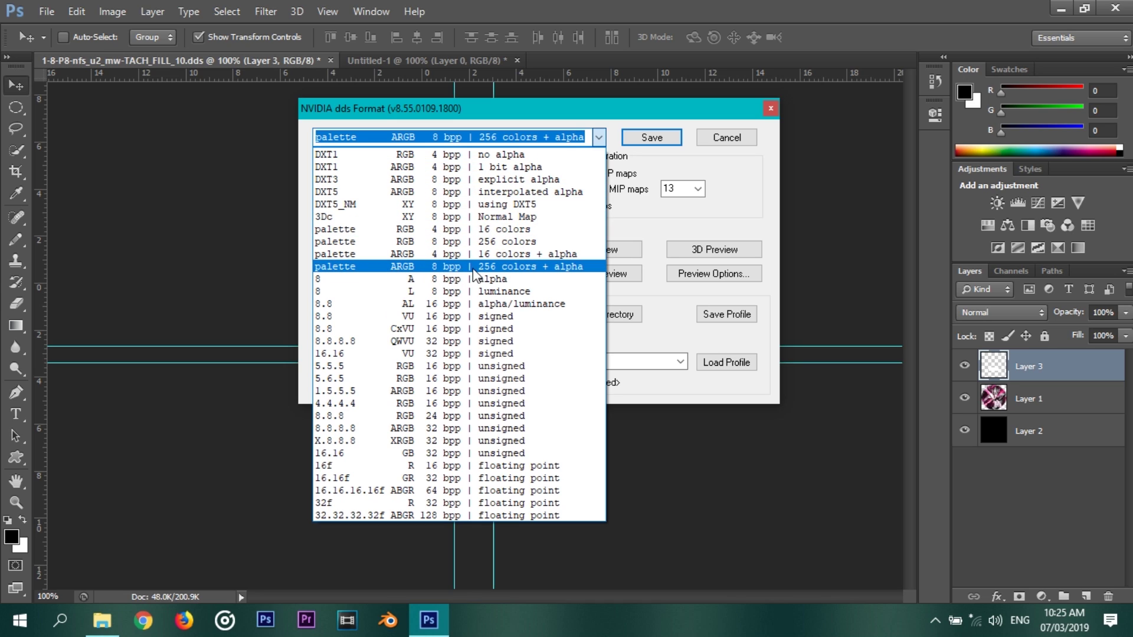
click(508, 270)
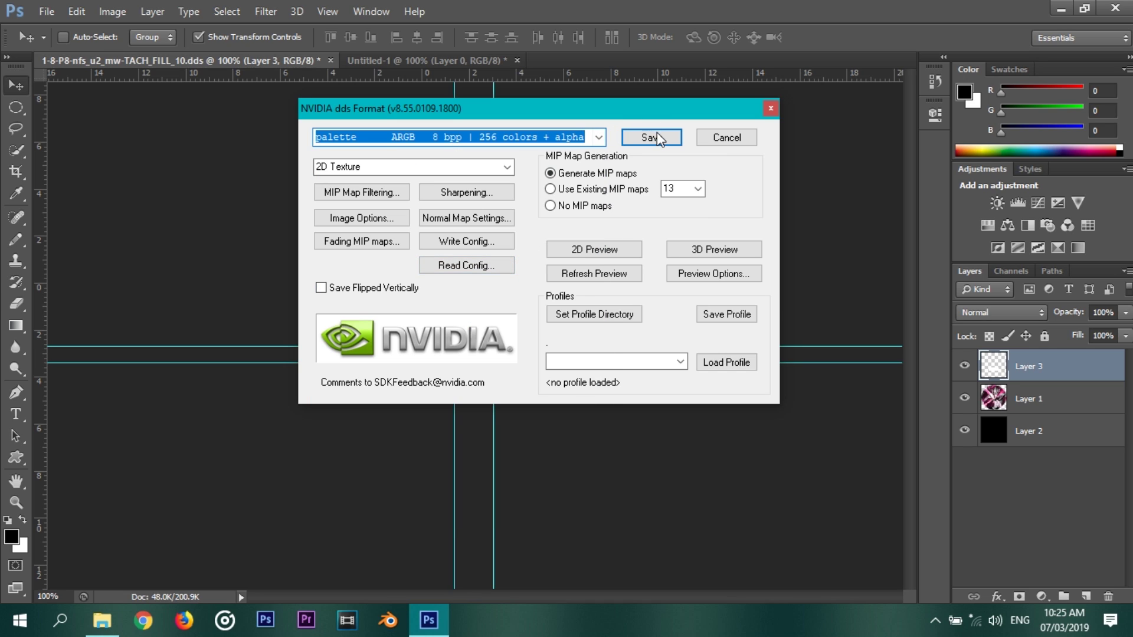
double_click(676, 189)
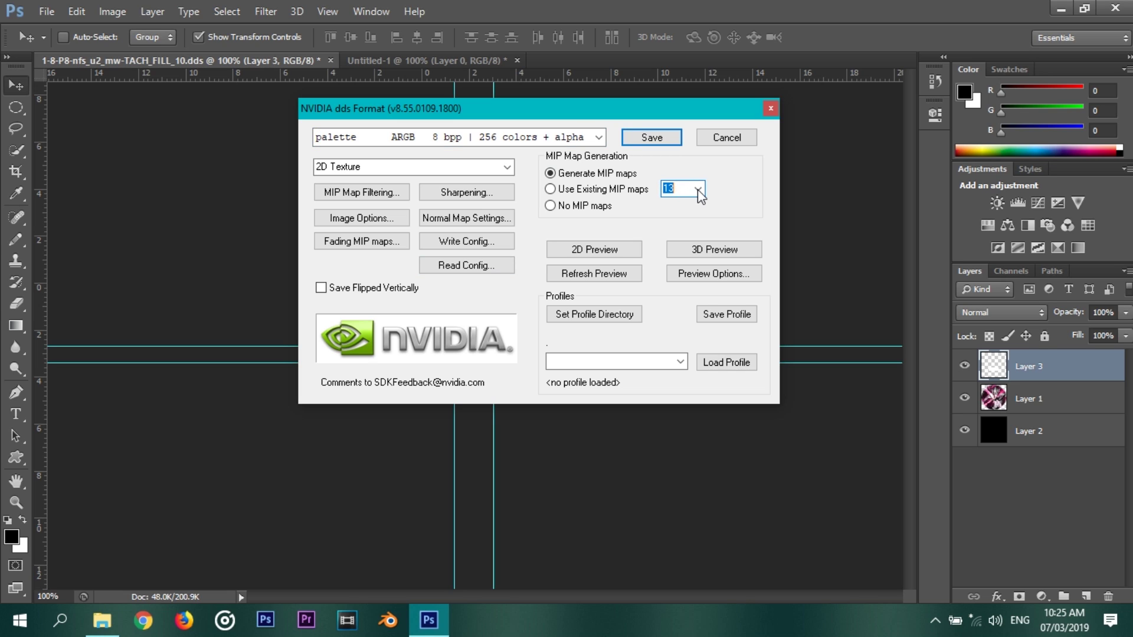
click(699, 190)
click(683, 344)
click(671, 142)
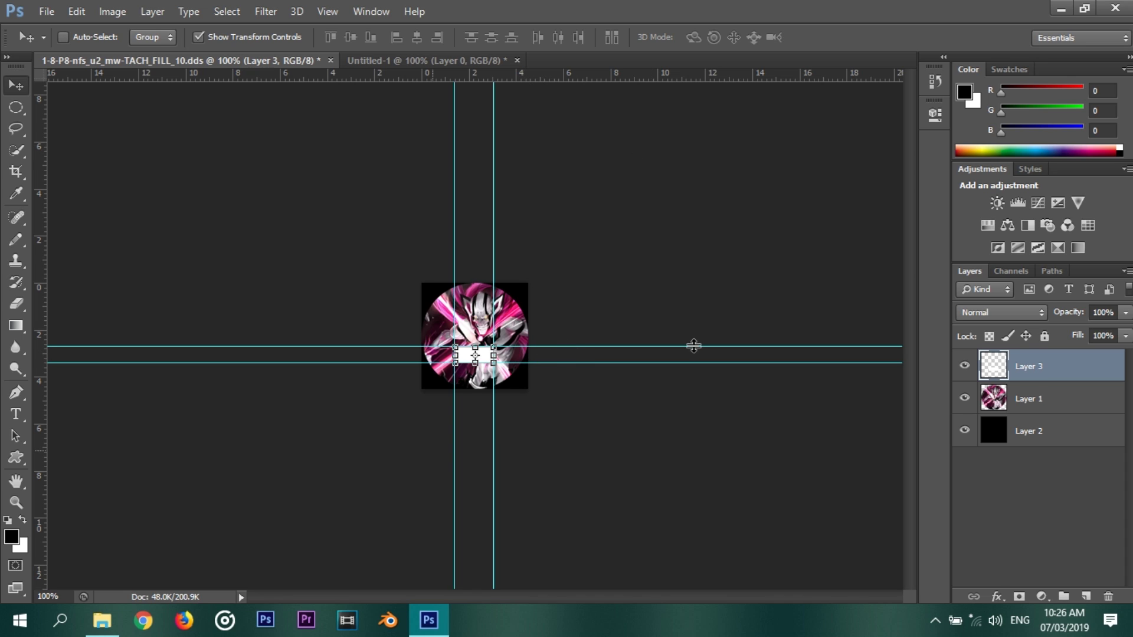
Quit the image editor without saving changes to Untitled-1 or the TACH_FILL_10 document
click(1107, 11)
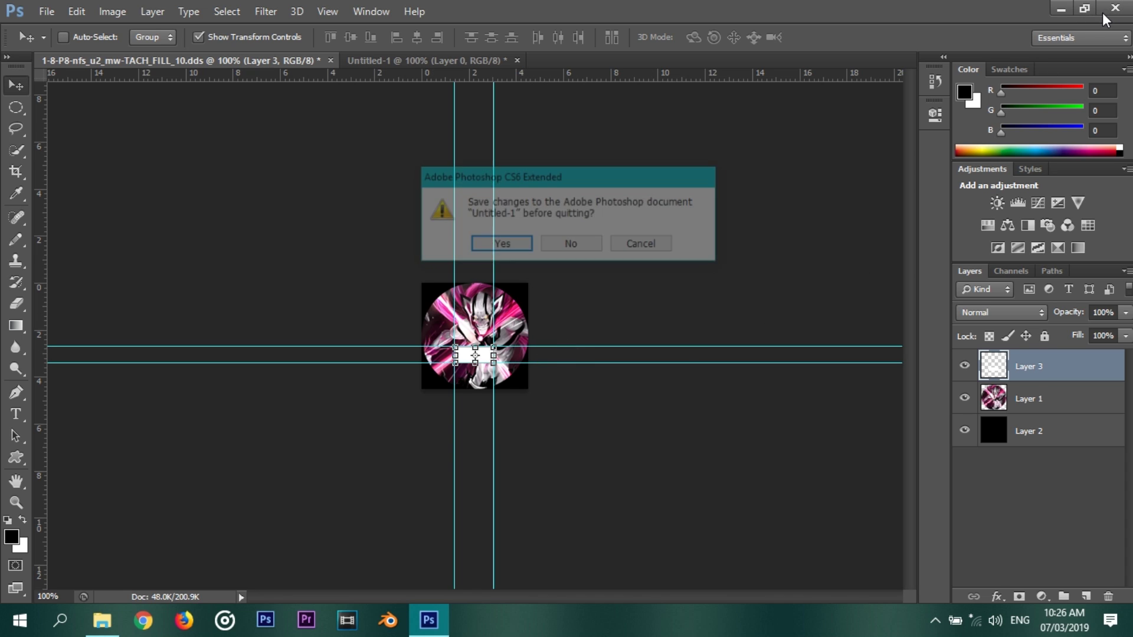
click(573, 245)
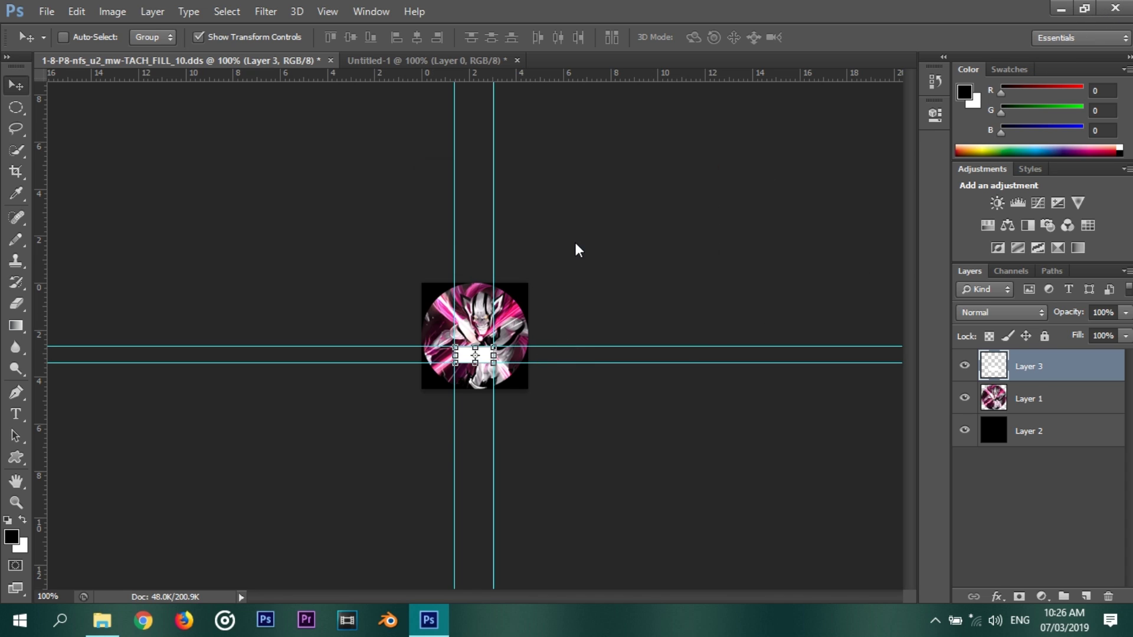
click(574, 250)
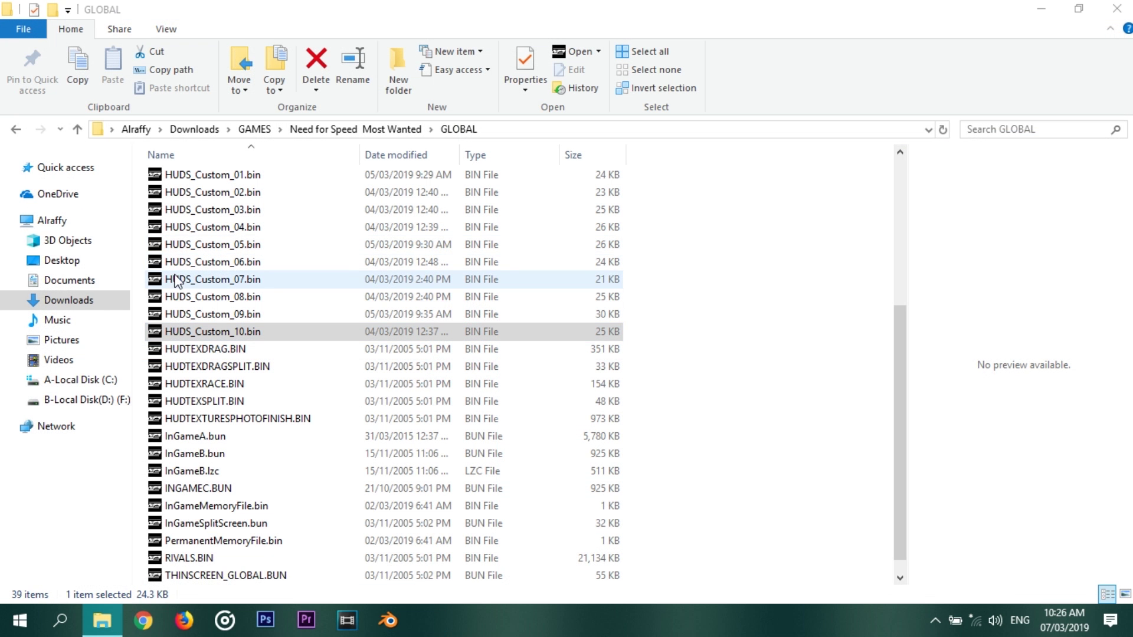
Switch to the NFS texture editor with HUDS_Custom_10.bin, replace its TACH_FILL_10 texture with Hallow Ichigo.dds, and save the archive
click(244, 333)
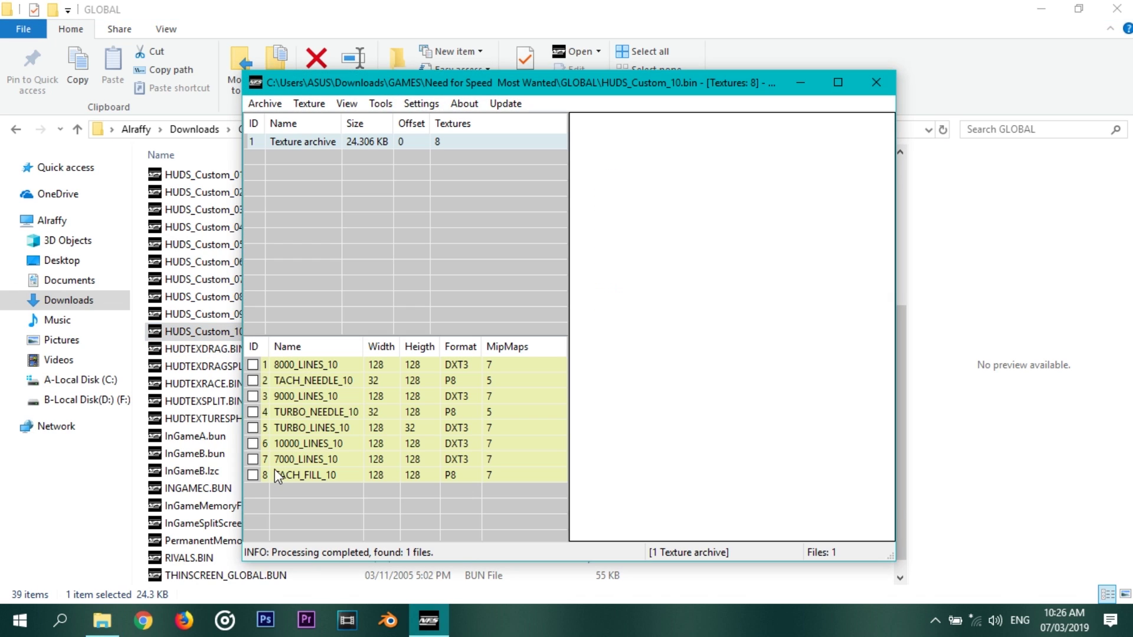
click(276, 475)
click(319, 106)
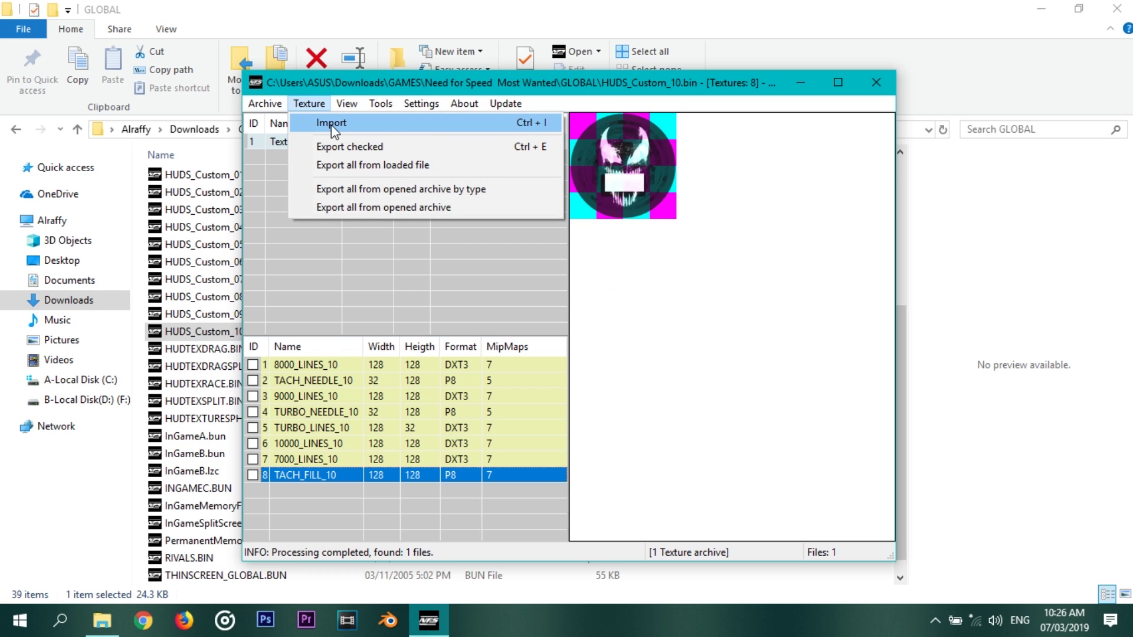
click(330, 124)
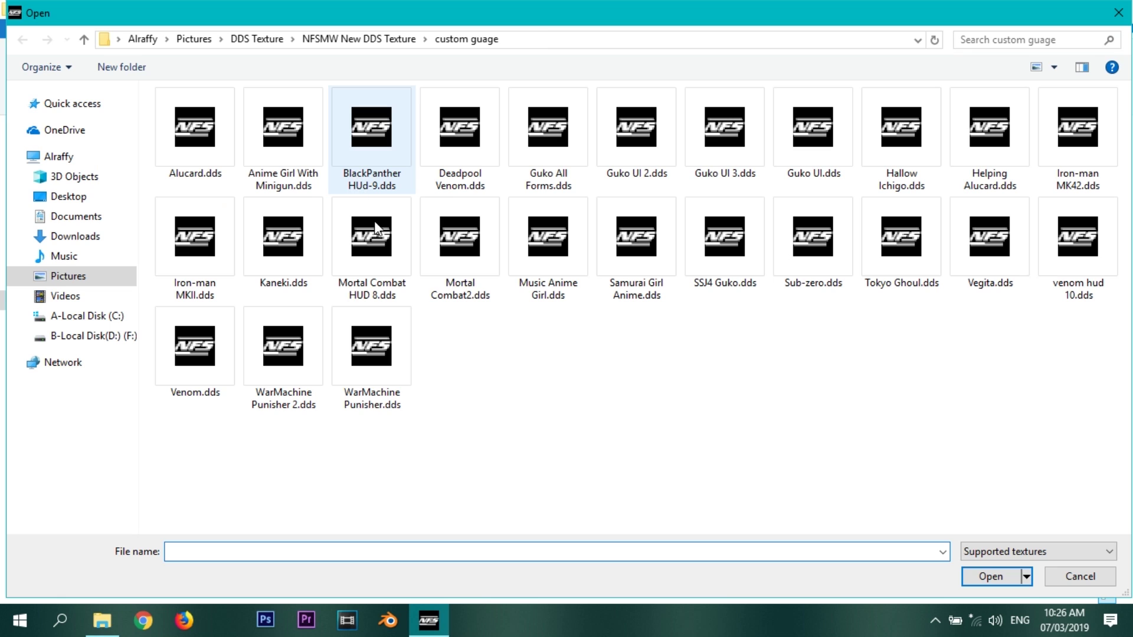
click(899, 160)
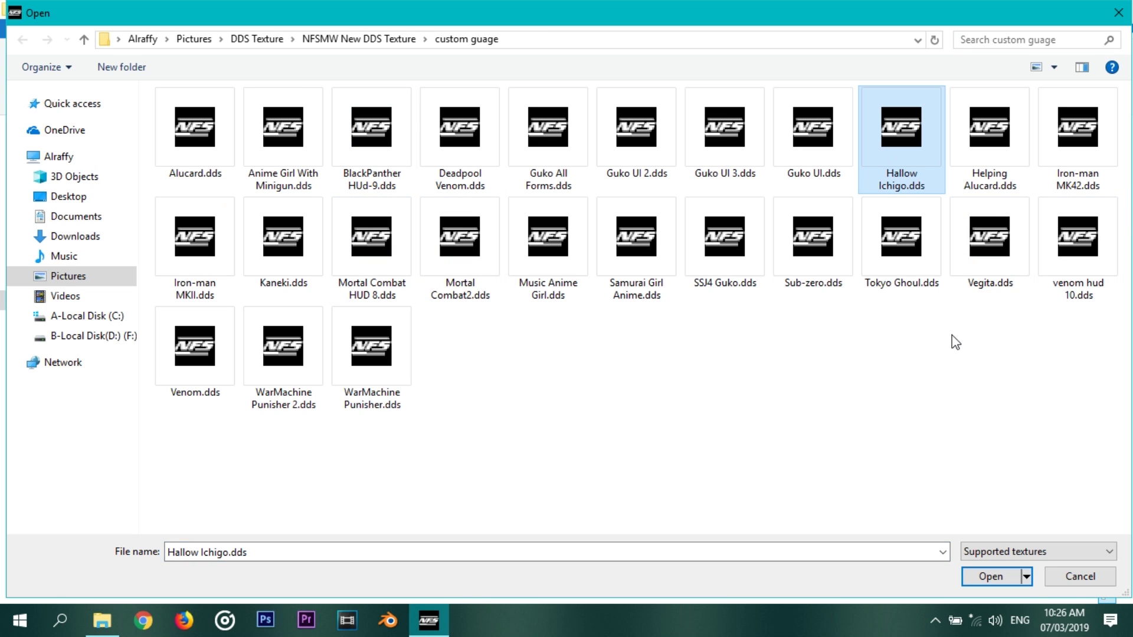
click(988, 579)
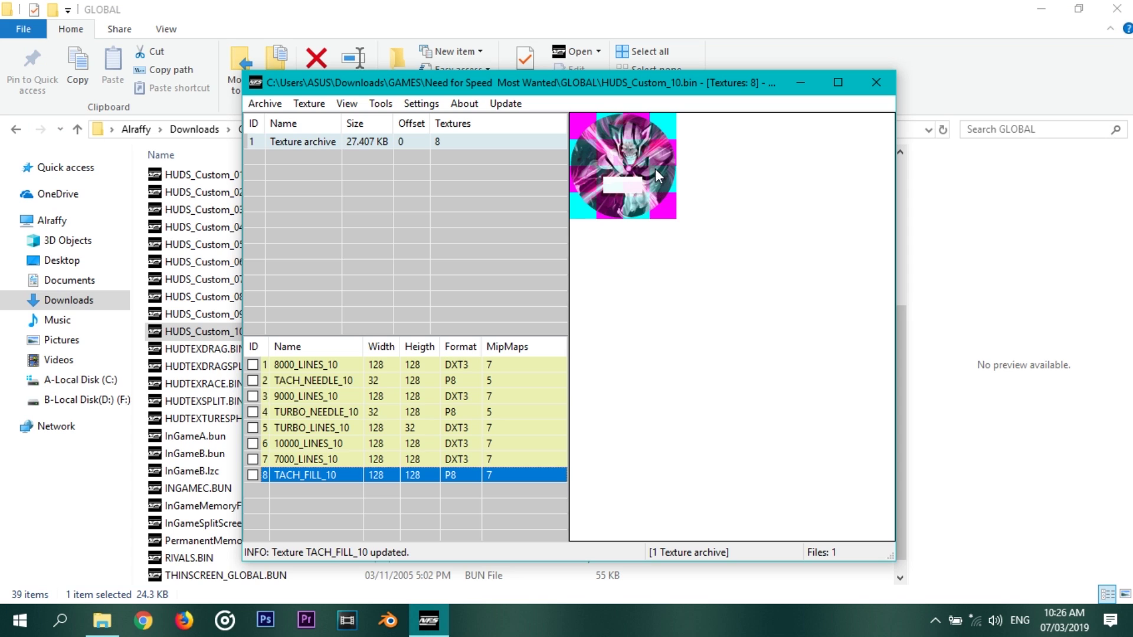
click(249, 102)
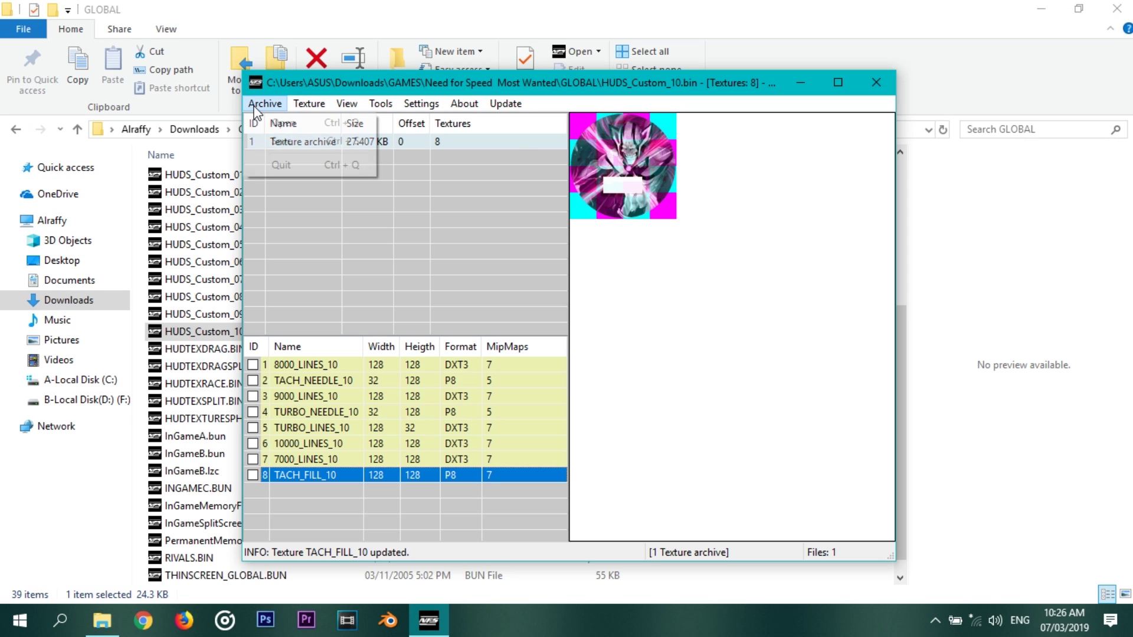
click(267, 140)
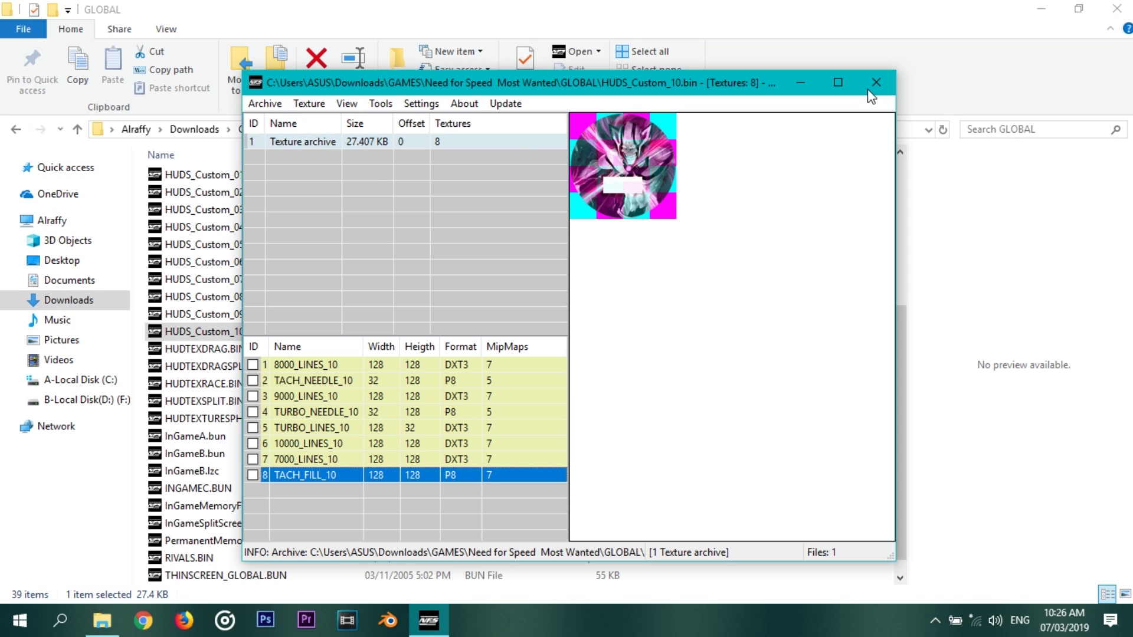
Close the texture editor and the GLOBAL folder window
click(882, 83)
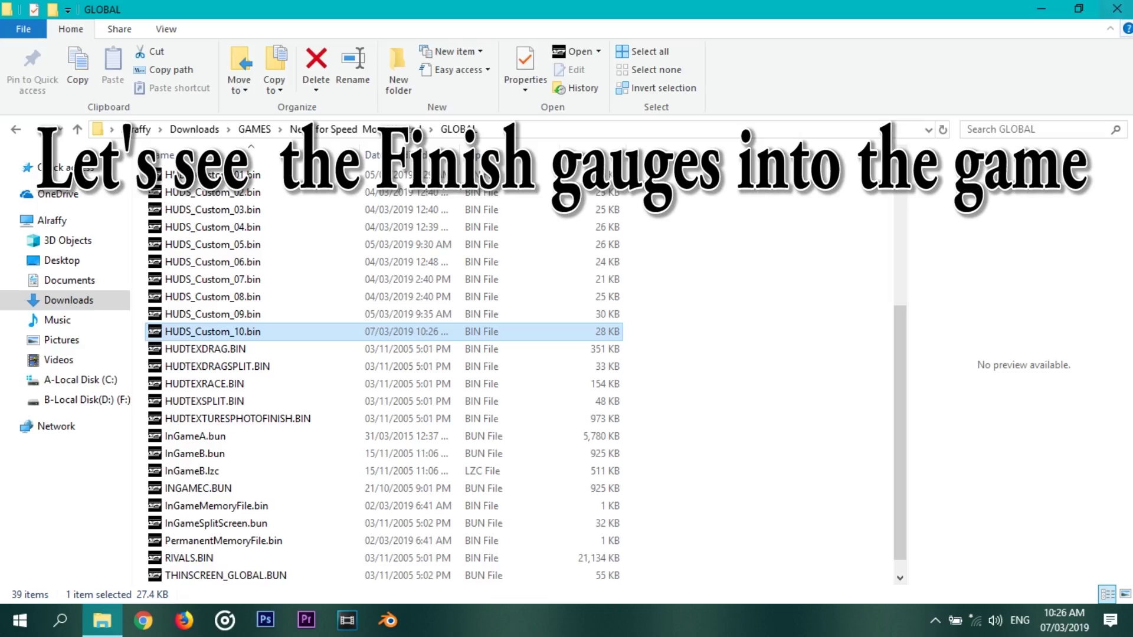
click(1116, 8)
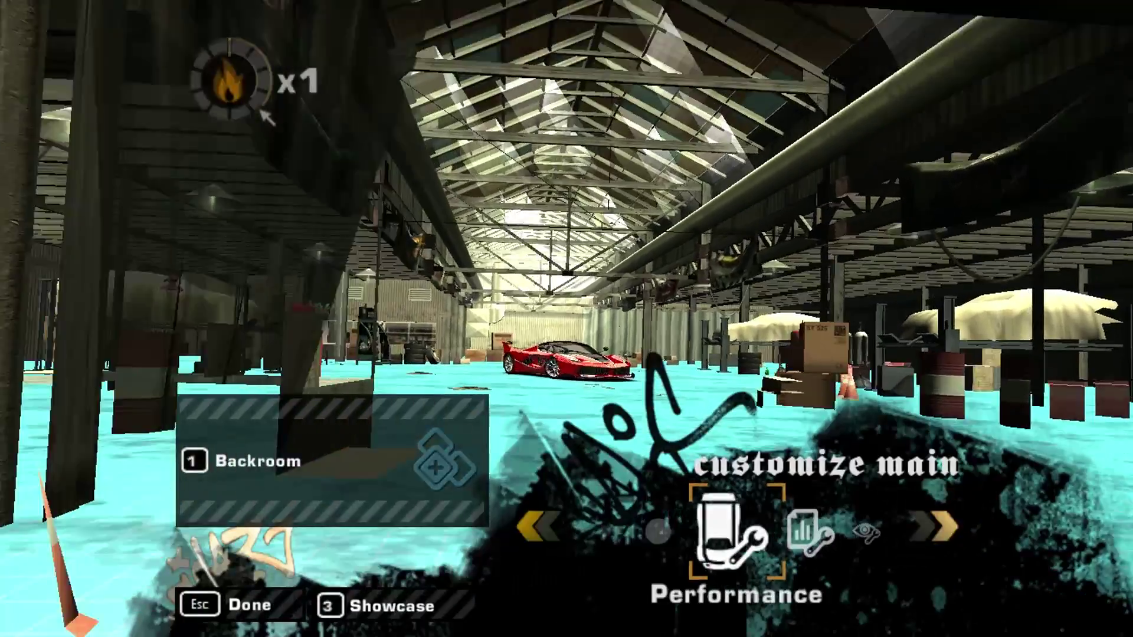
Switch to the game and open the color settings of the Slipstream custom gauges in the car's visual customization
key(Right)
key(Return)
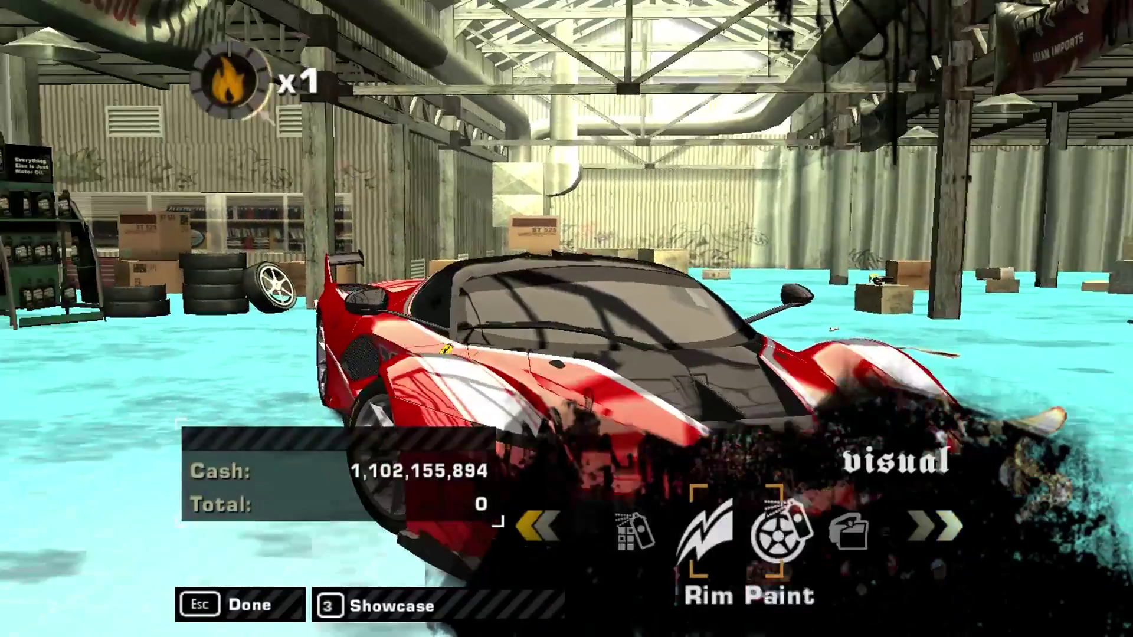
key(Right)
key(Right)
key(Right)
key(Right)
key(Return)
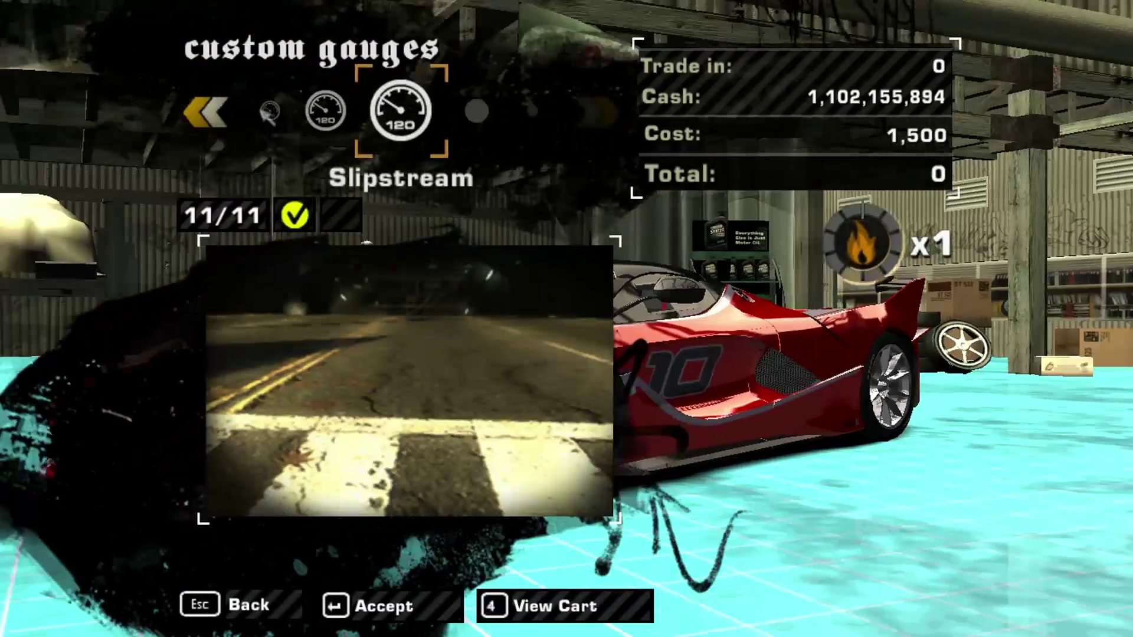
key(Return)
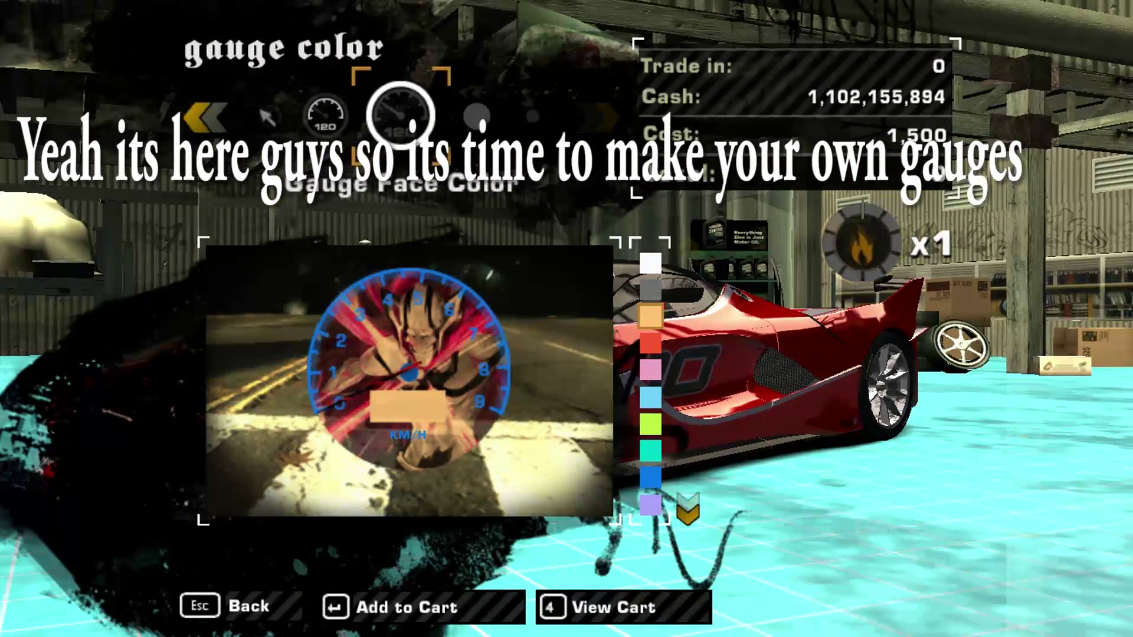
Set the gauge face to white, the lettering to light purple and the needle to lime green, and add the gauges to the cart
key(Up)
key(Up)
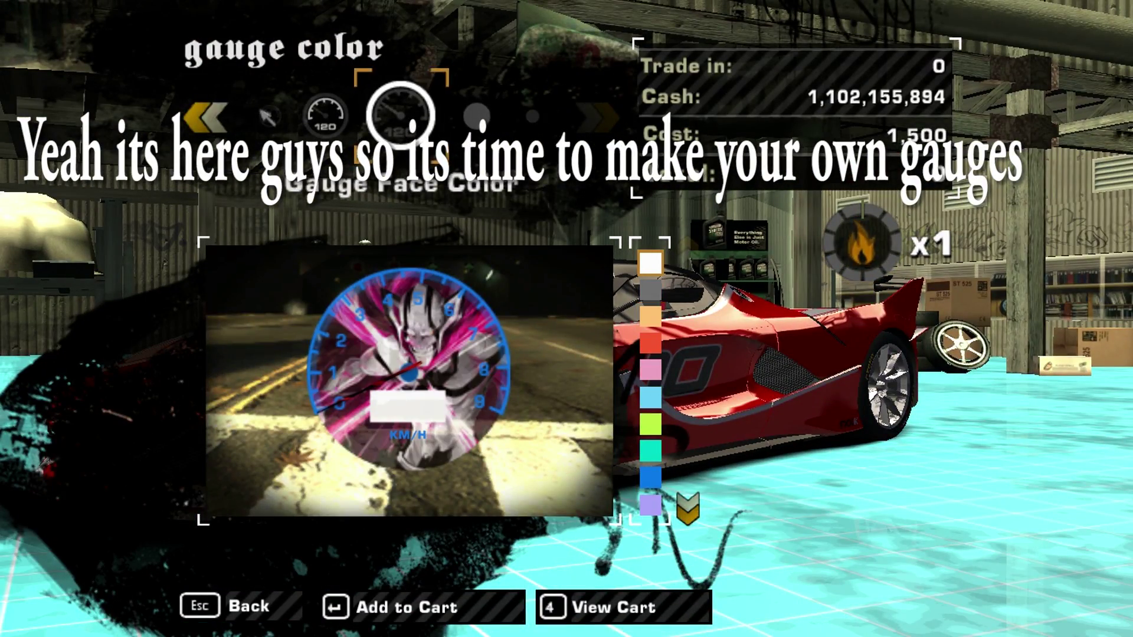
key(Right)
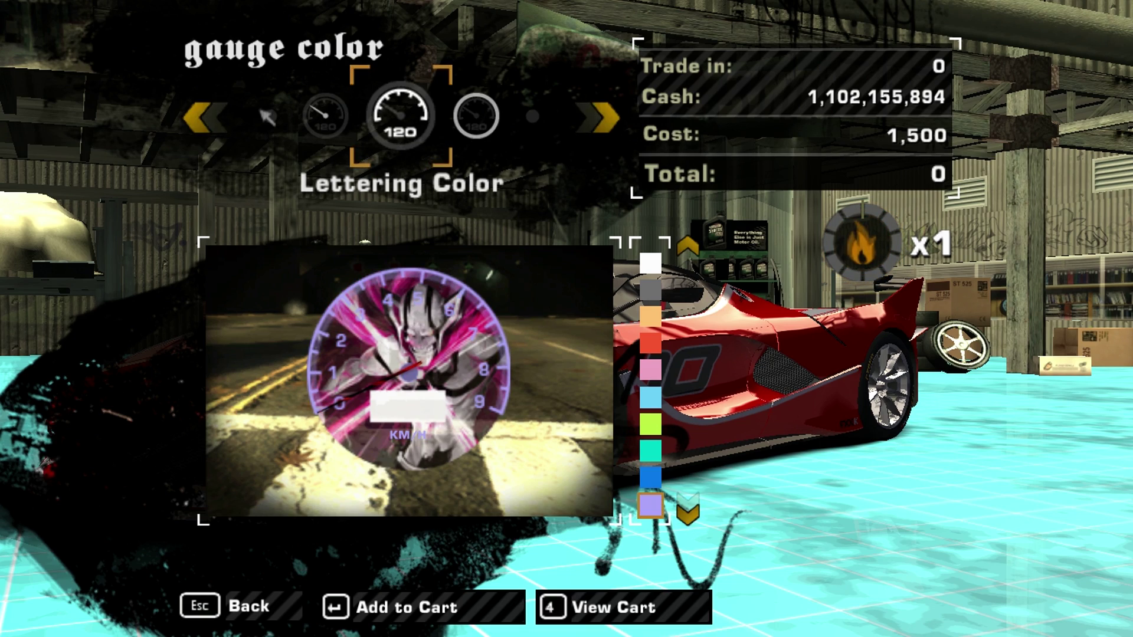
key(Right)
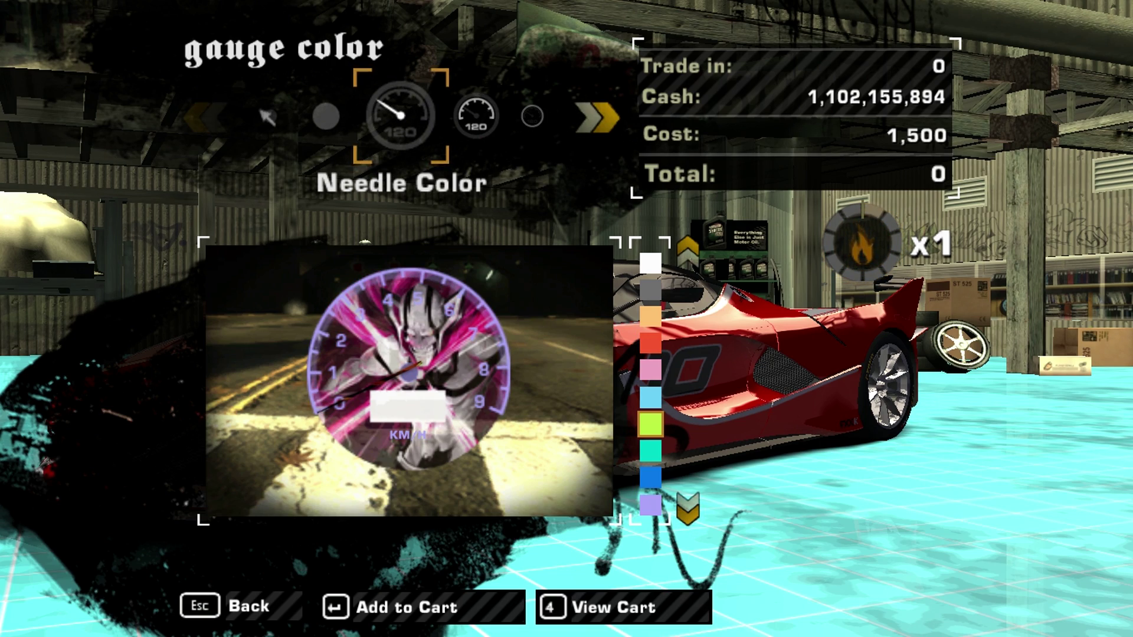
key(Return)
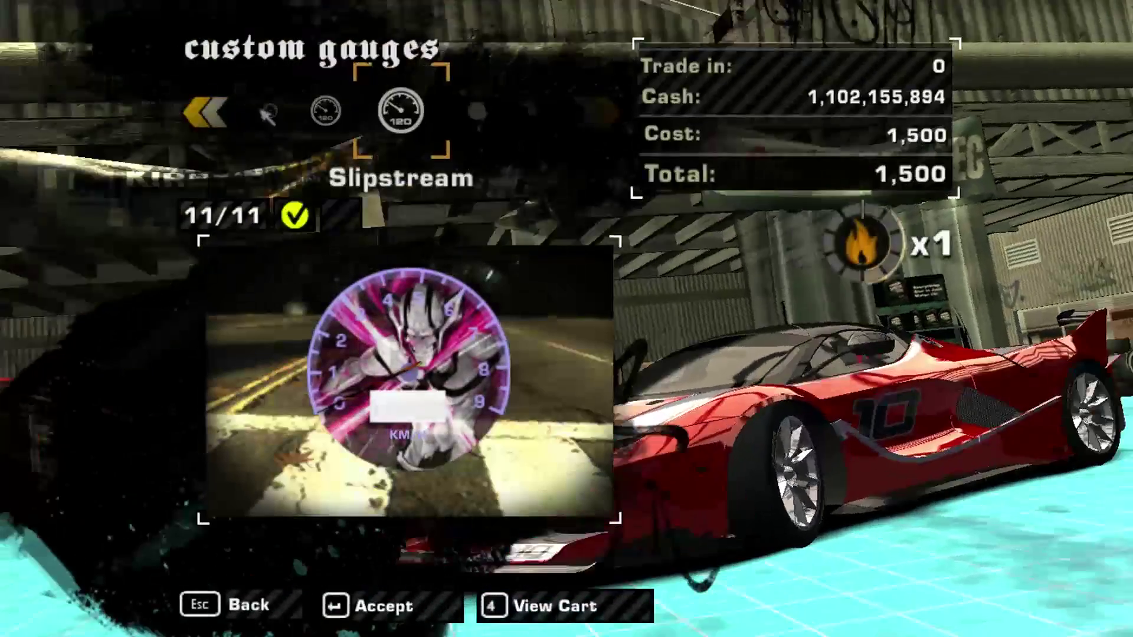
Check out the Slipstream custom gauges from the shopping cart and confirm the purchase
key(Return)
key(Escape)
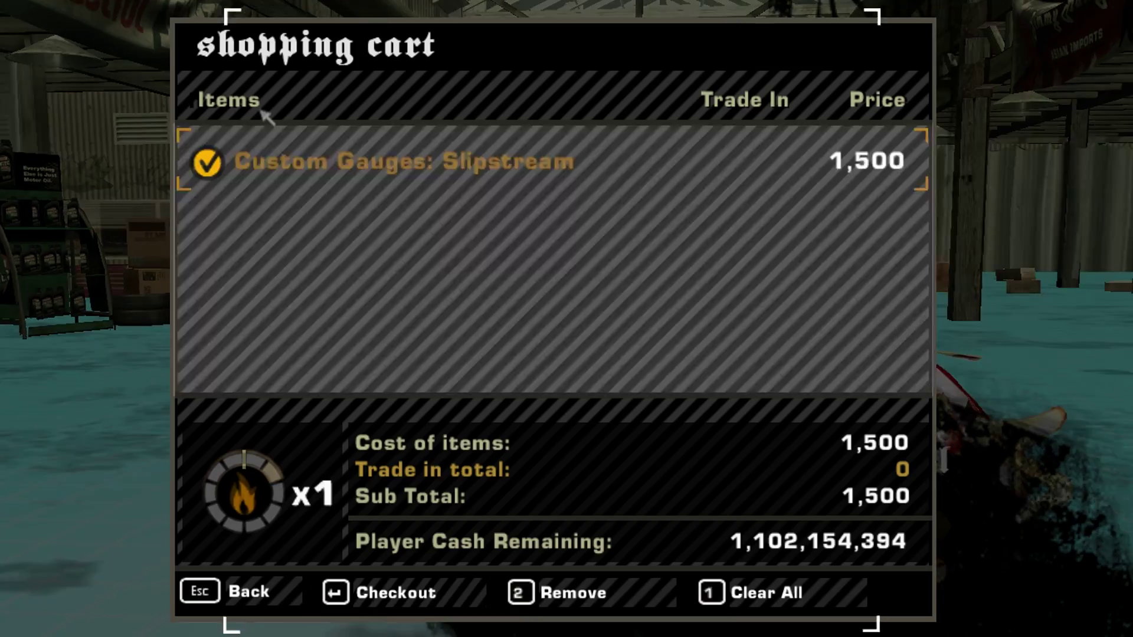
key(Return)
key(Left)
key(Return)
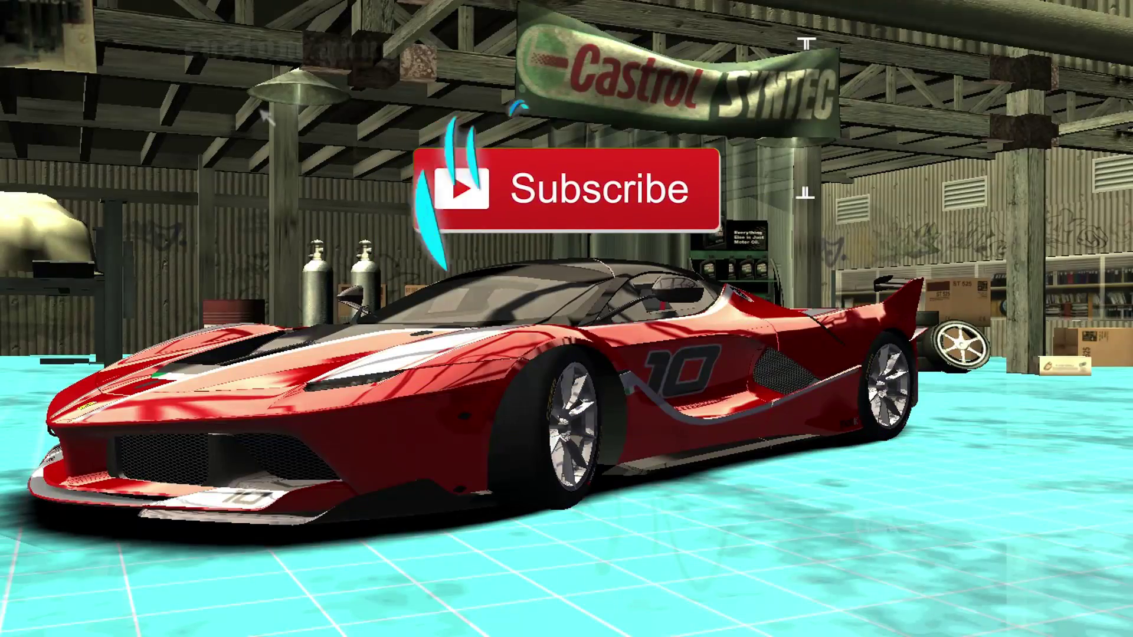